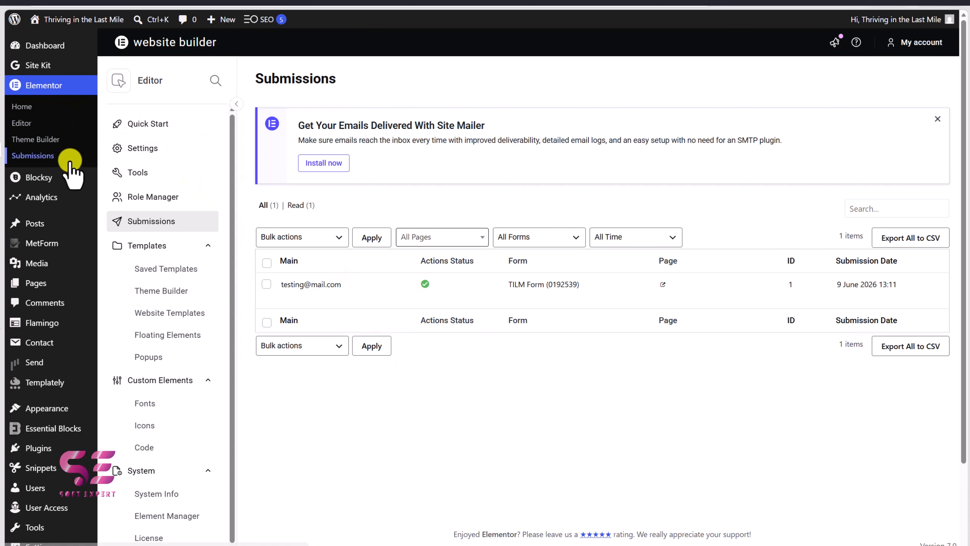
- Create a blank spreadsheet in Google Sheets and name it "TILM Emails"
mouse_move(332, 277)
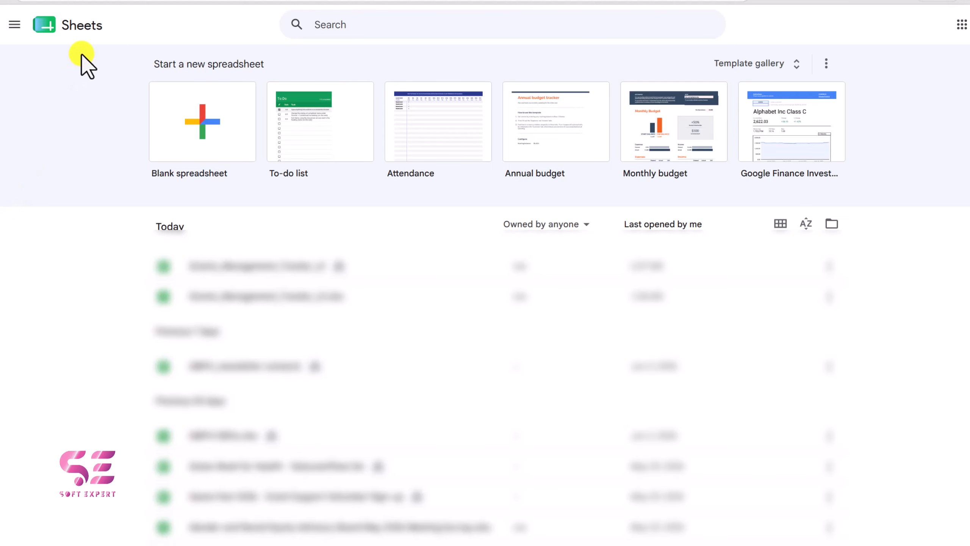
click(191, 123)
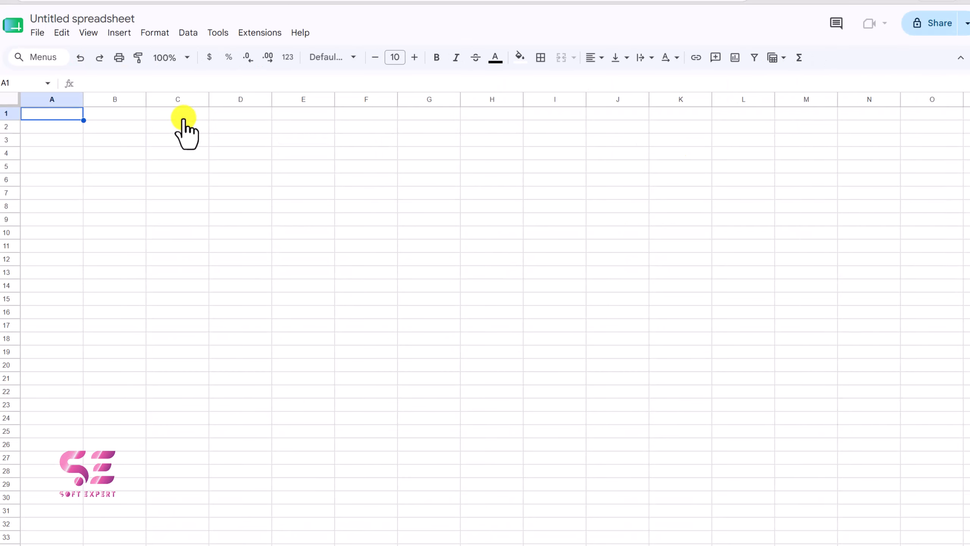
click(123, 18)
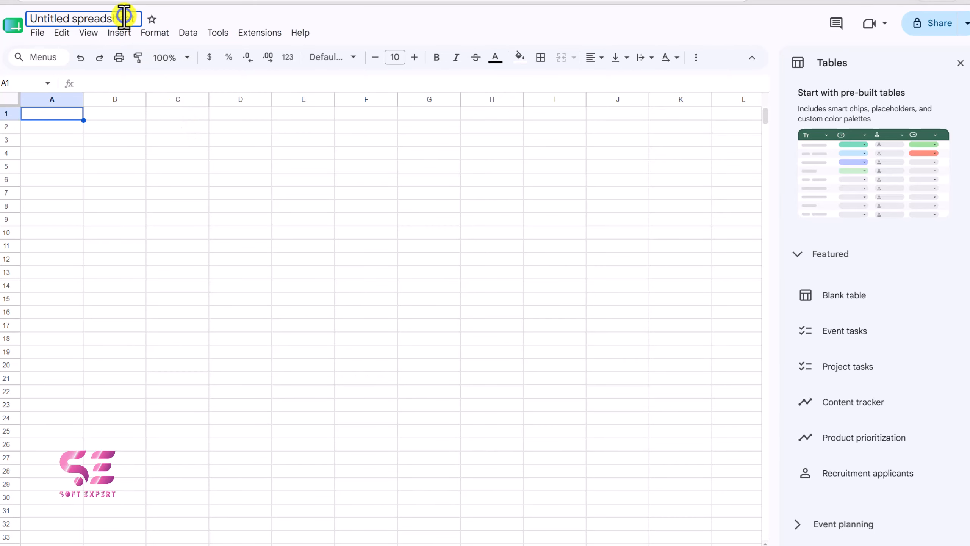
text(TILM Emails)
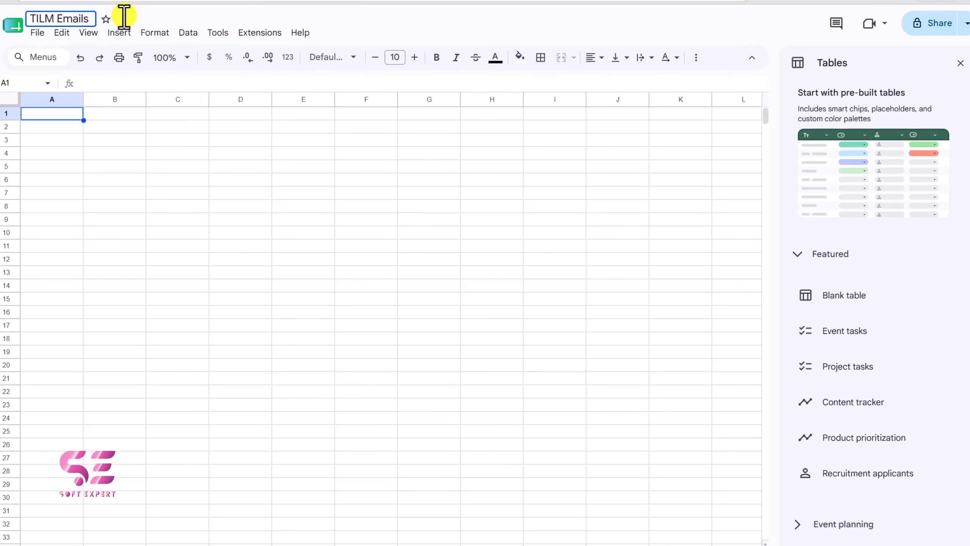
key(Return)
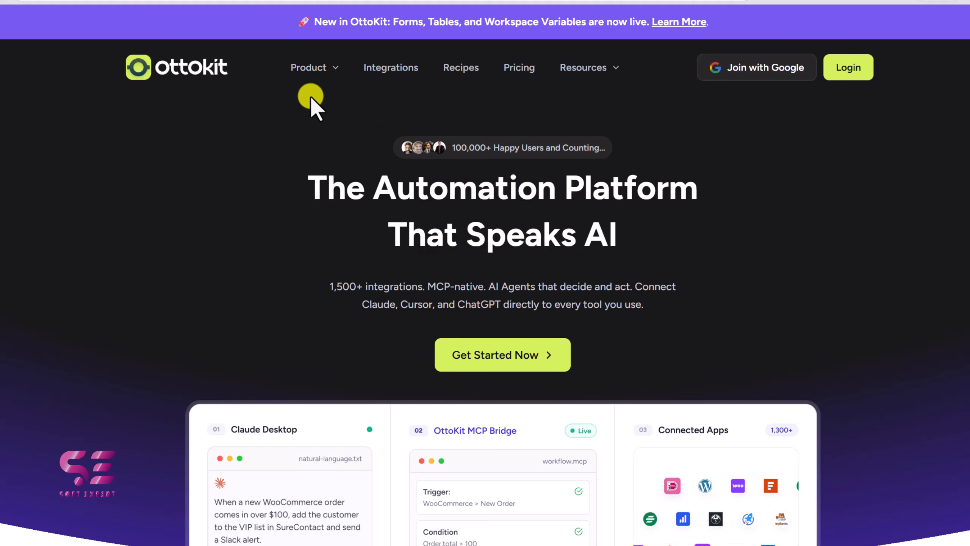
- Switch to the OttoKit website and join with a Google account, allowing it access to the profile information
mouse_move(315, 72)
click(738, 67)
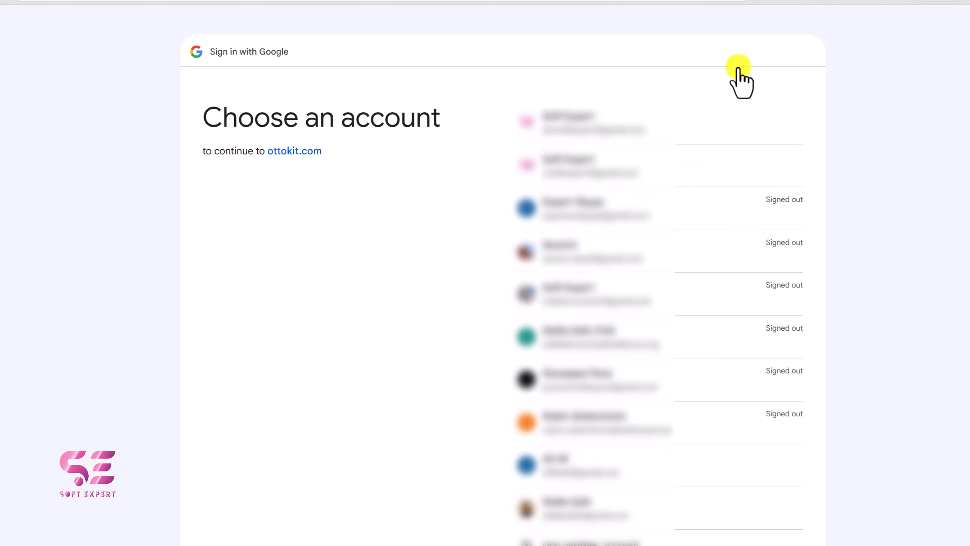
click(571, 507)
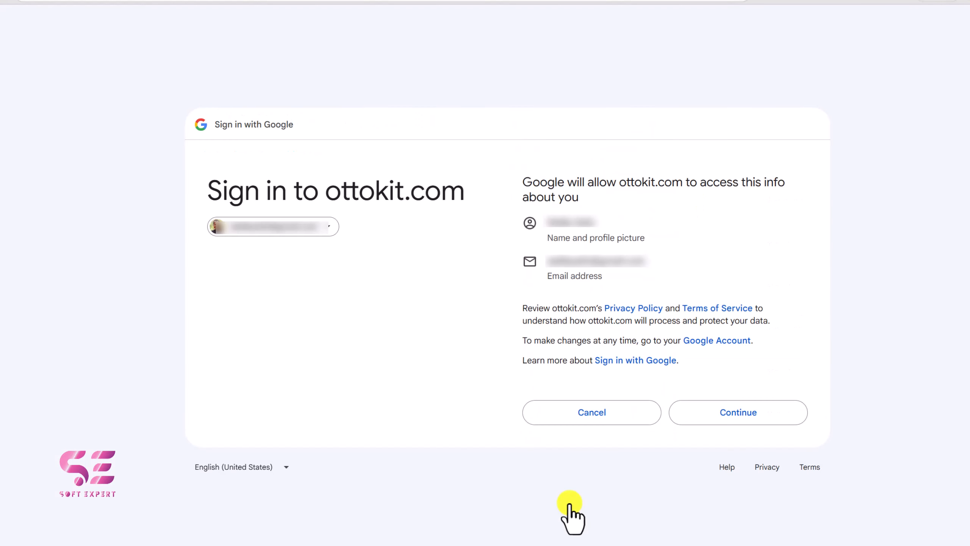
click(717, 411)
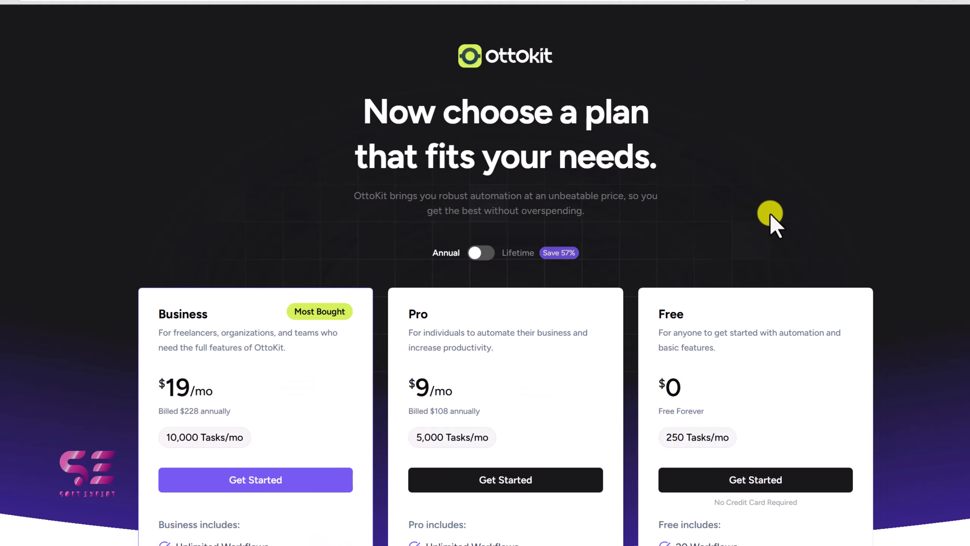
- Compare the plans with Lifetime pricing, start with the Free plan, and dismiss the selection of apps to automate
scroll(664, 285, down, 5)
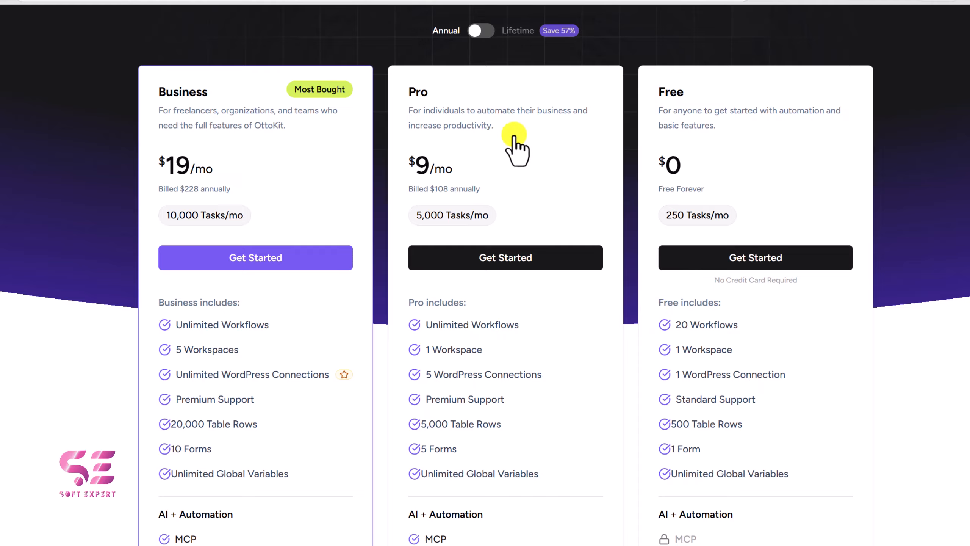
click(485, 32)
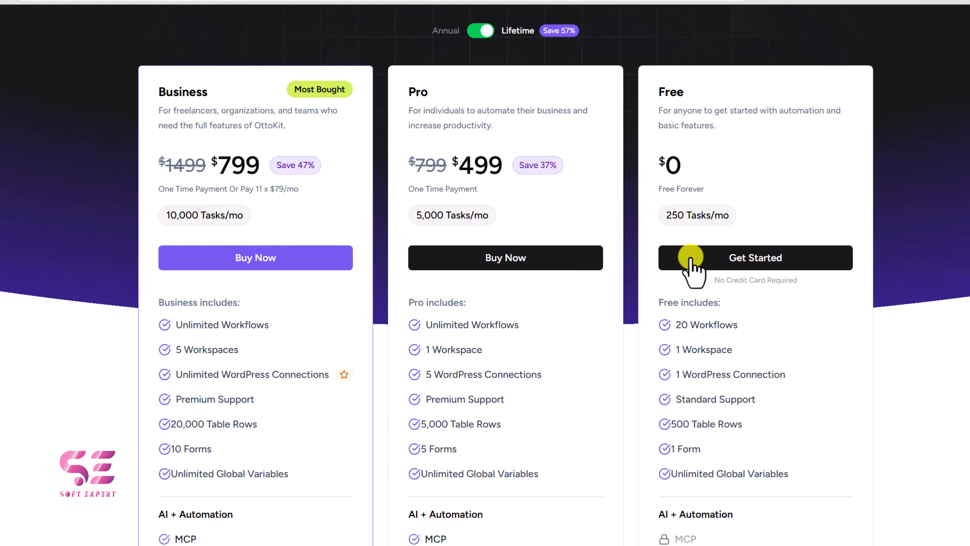
scroll(699, 290, down, 1)
mouse_move(711, 494)
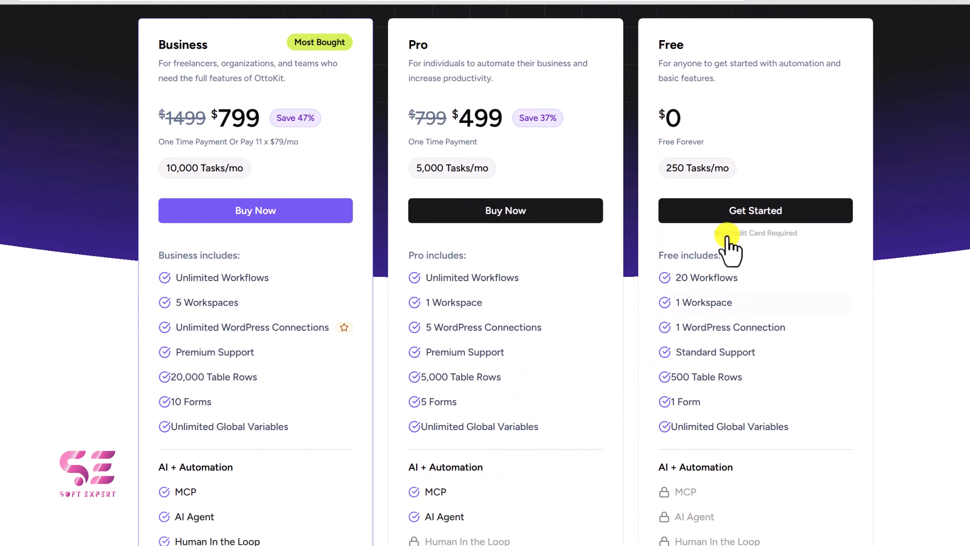
click(727, 217)
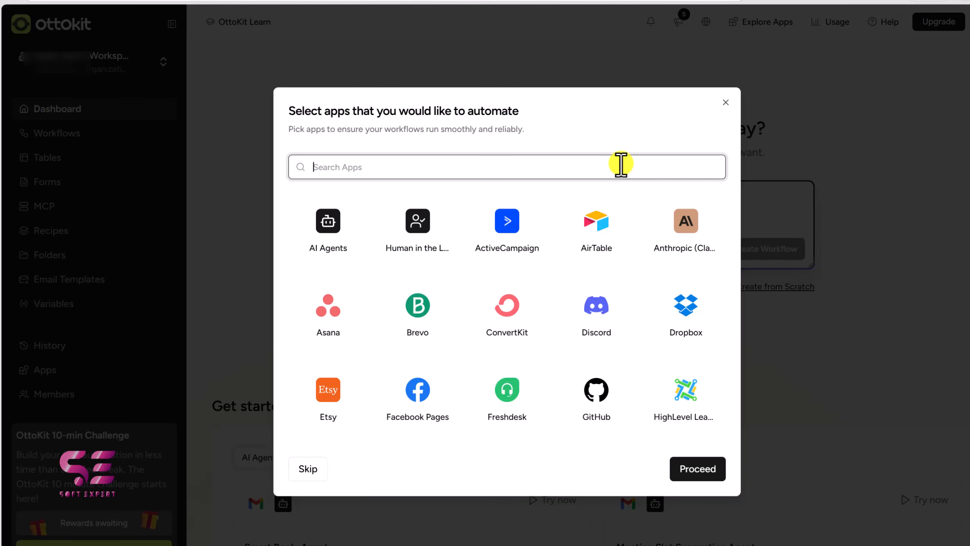
click(725, 103)
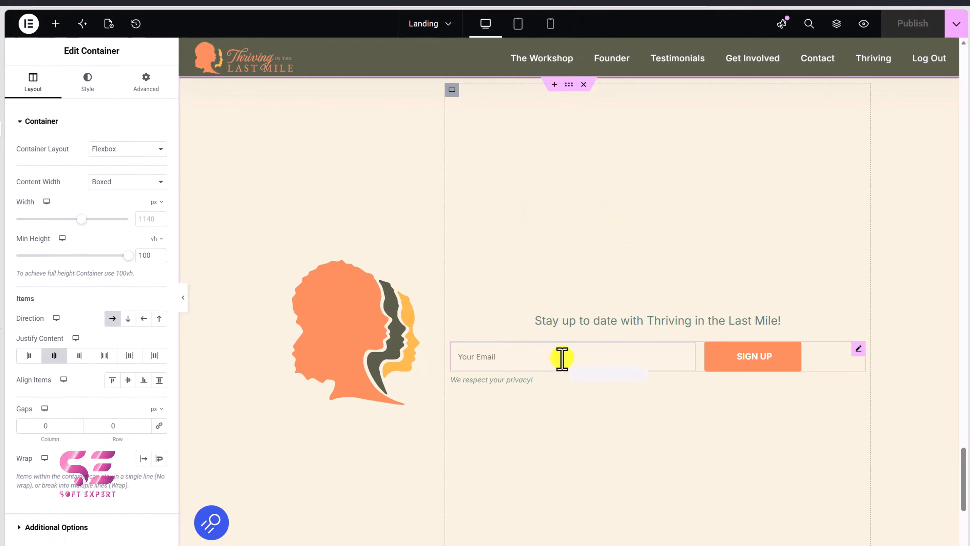
- Open the sign-up form's settings in the Elementor editor and examine its entry in the Elementor submissions
click(854, 350)
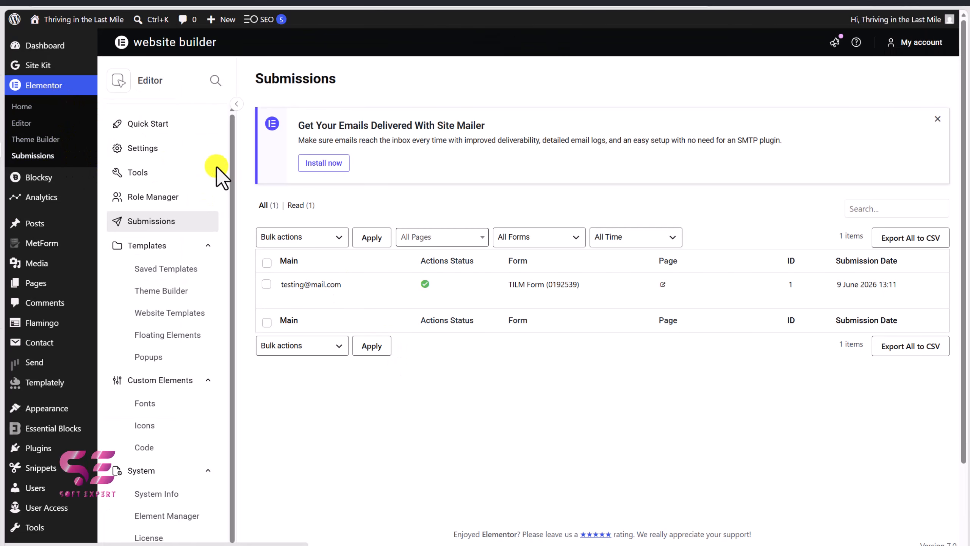
mouse_move(335, 282)
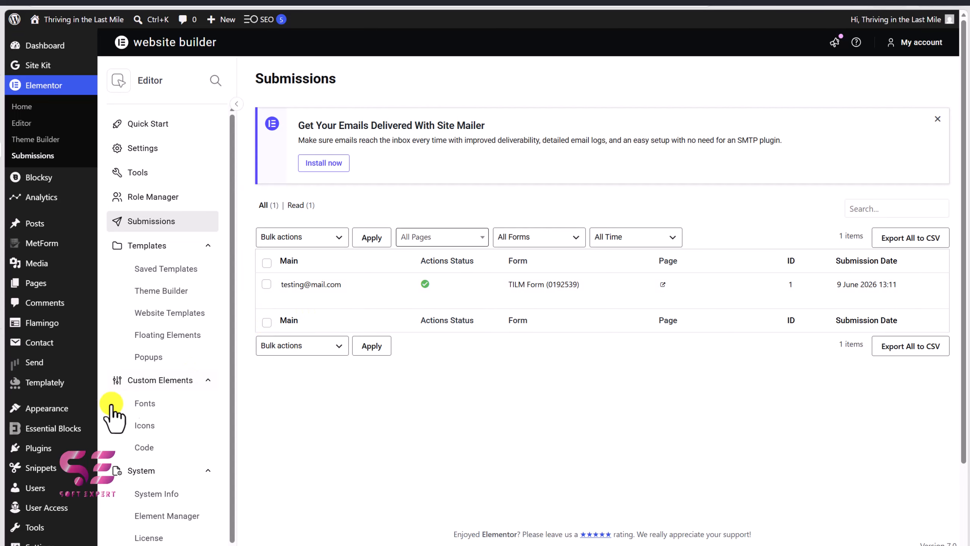
- Find the "OttoKit: All-in-One Automation Platform" plugin by searching for "ottokit" in WordPress, and install and activate it
mouse_move(33, 447)
click(124, 466)
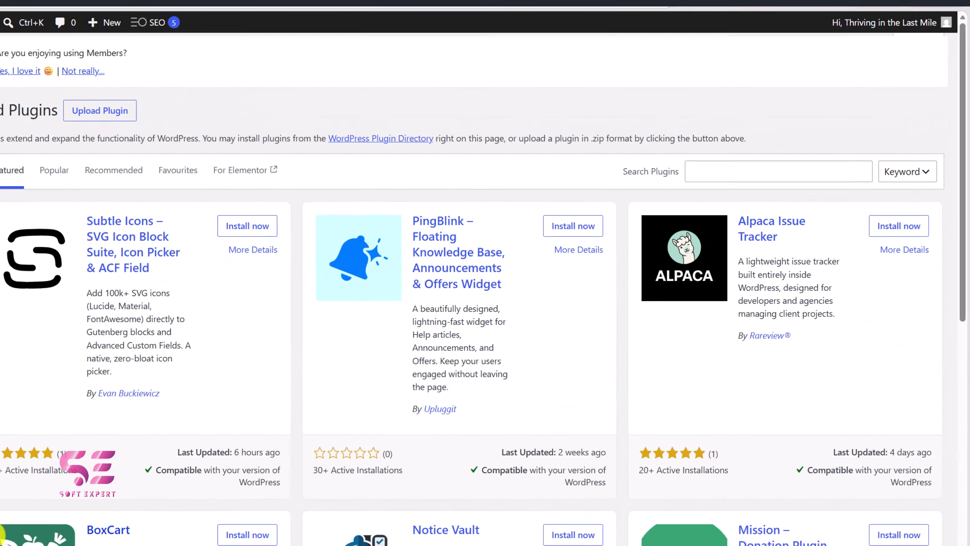
click(734, 169)
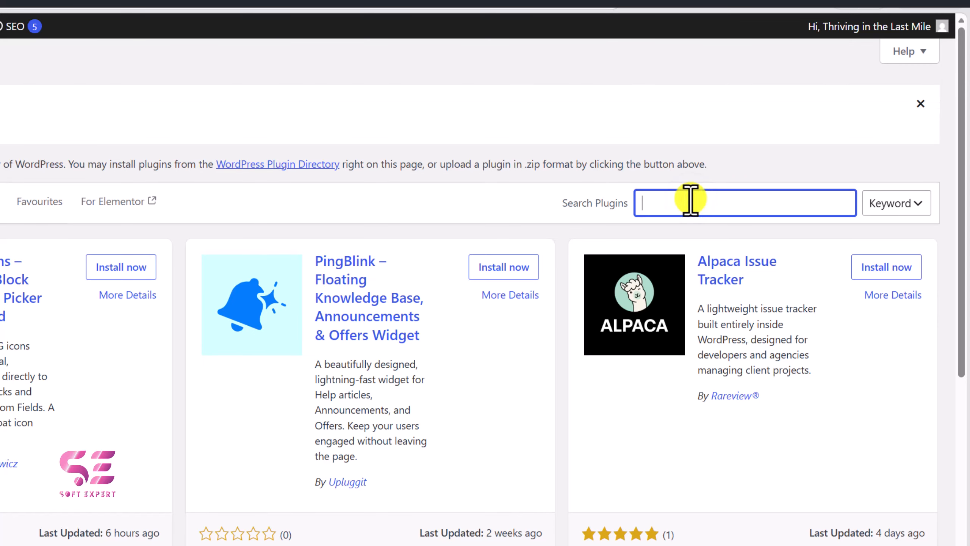
text(ottokit)
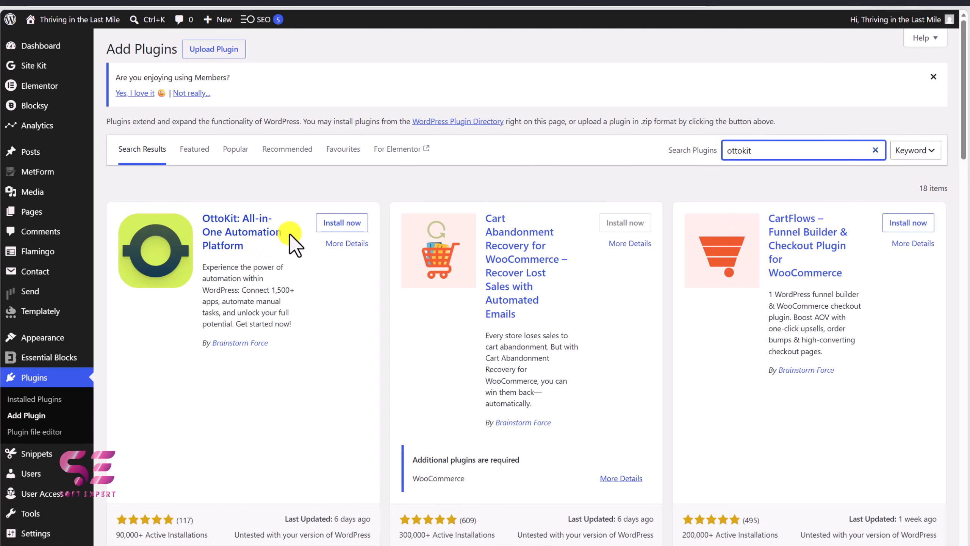
click(340, 222)
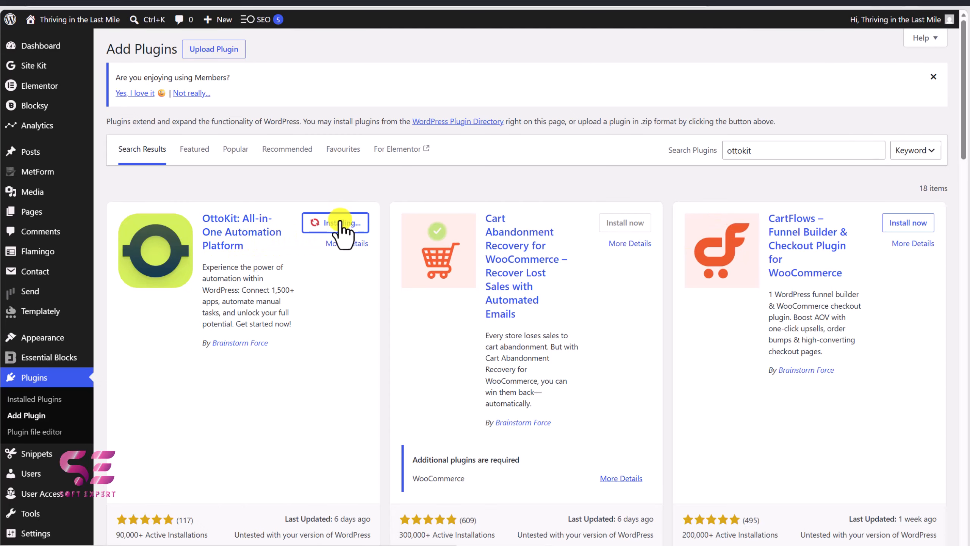
click(340, 224)
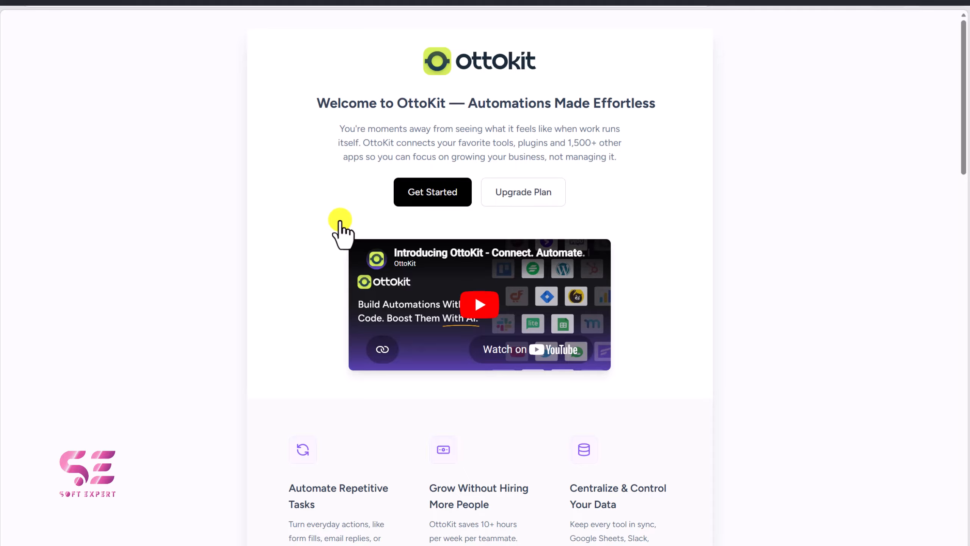
- Start the OttoKit setup and authorize the connection between the WordPress site and the account's workspace
click(427, 193)
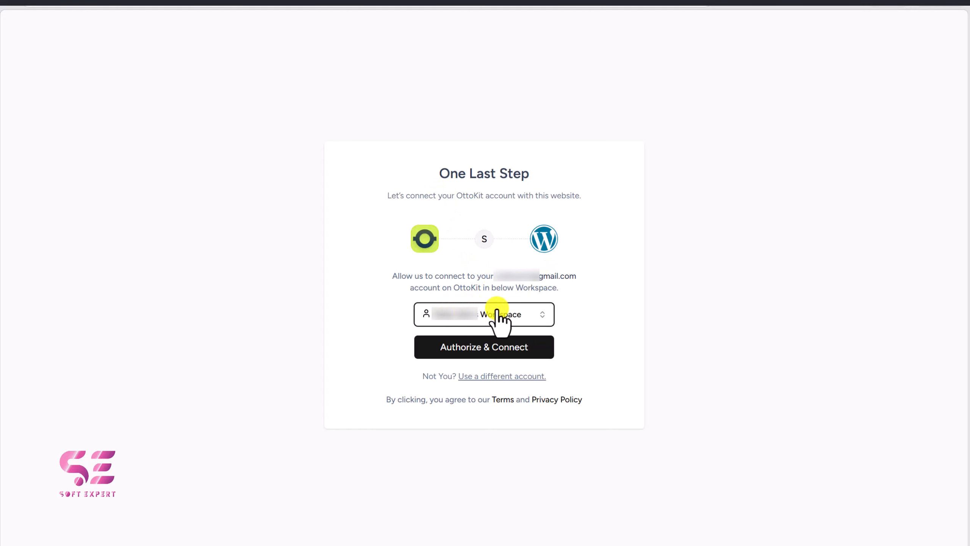
click(516, 346)
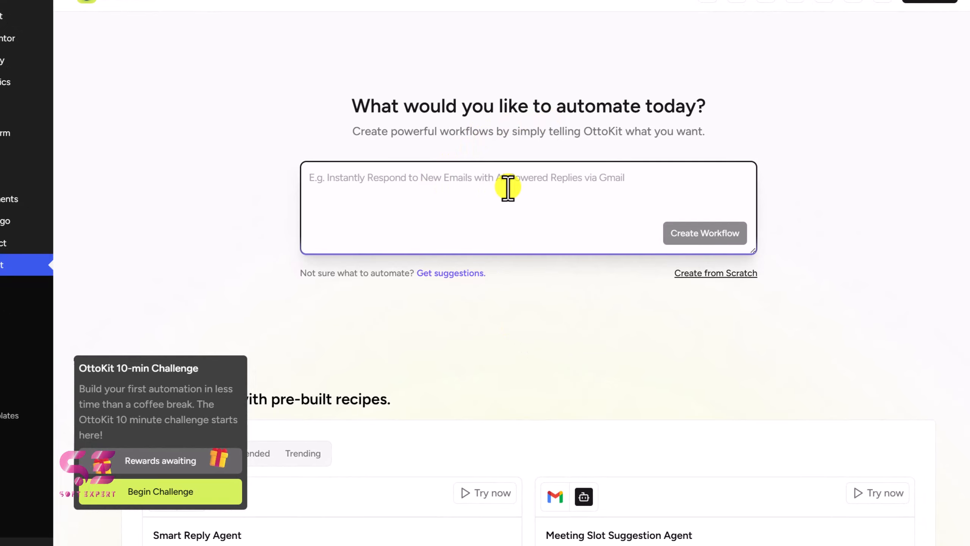
- Look through the pre-built AI agent recipes on the OttoKit dashboard
scroll(542, 316, down, 5)
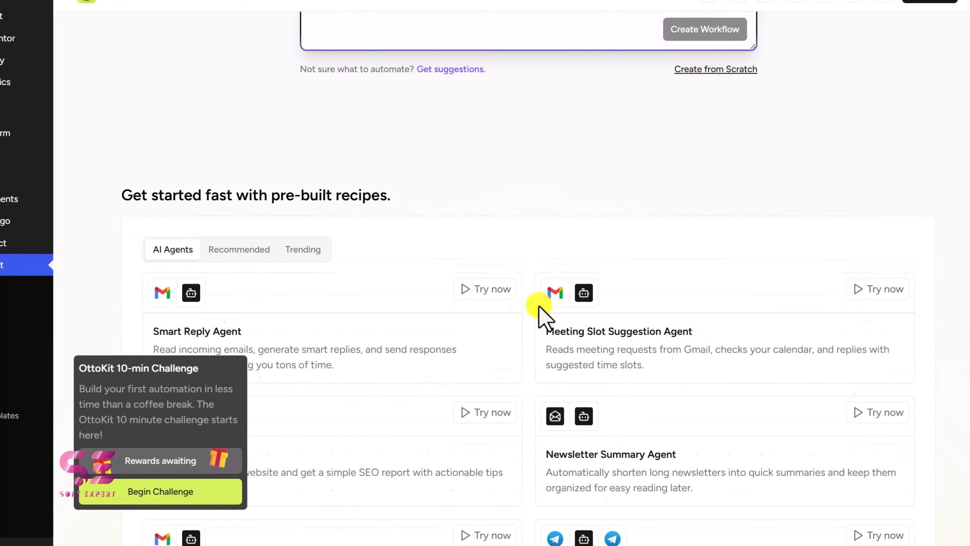
scroll(539, 308, down, 3)
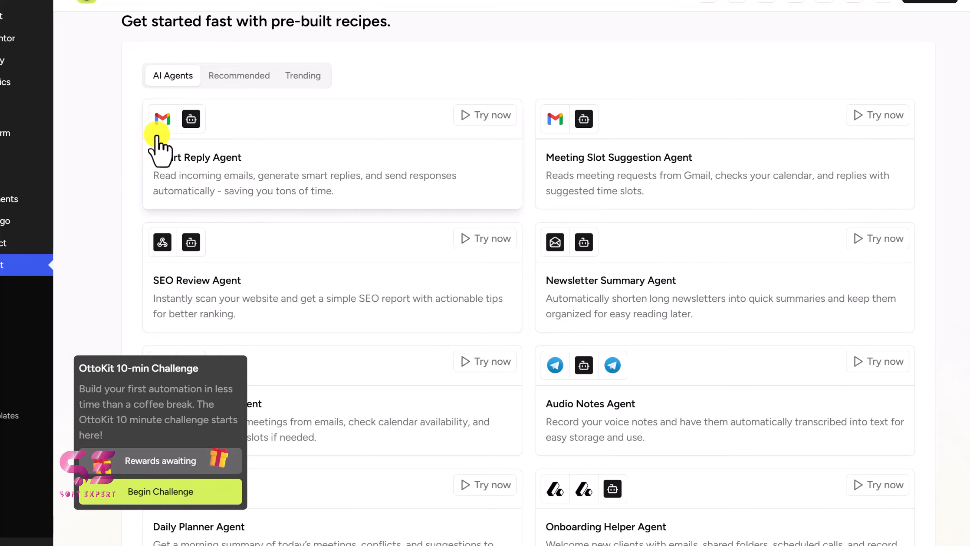
scroll(375, 180, down, 1)
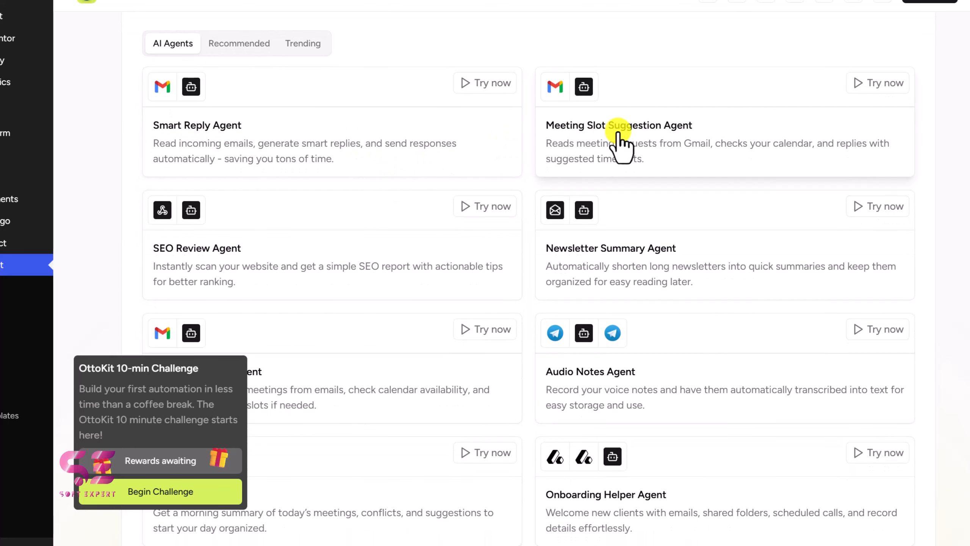
scroll(382, 172, down, 2)
scroll(344, 192, down, 2)
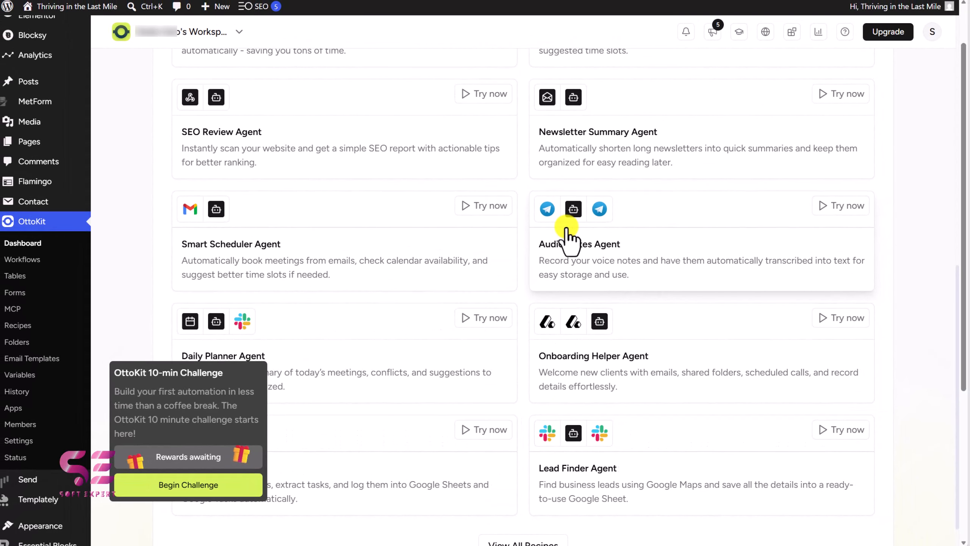
scroll(568, 237, up, 12)
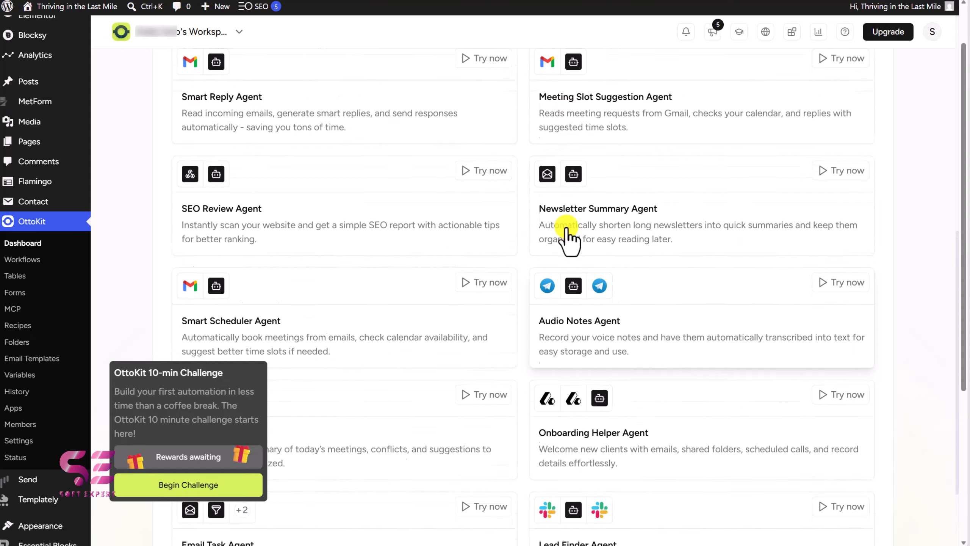
- Create a new OttoKit workflow from scratch named "Google Sheets"
click(53, 257)
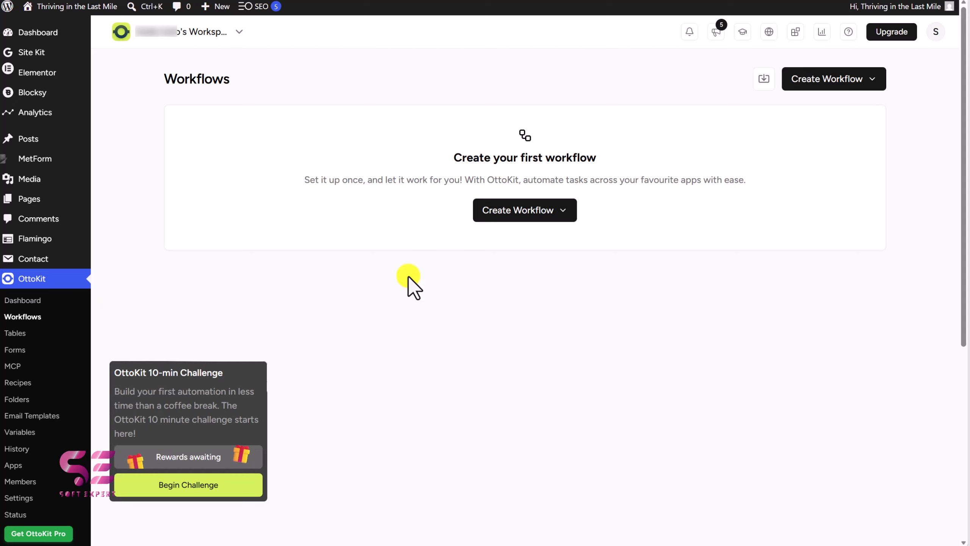
click(511, 214)
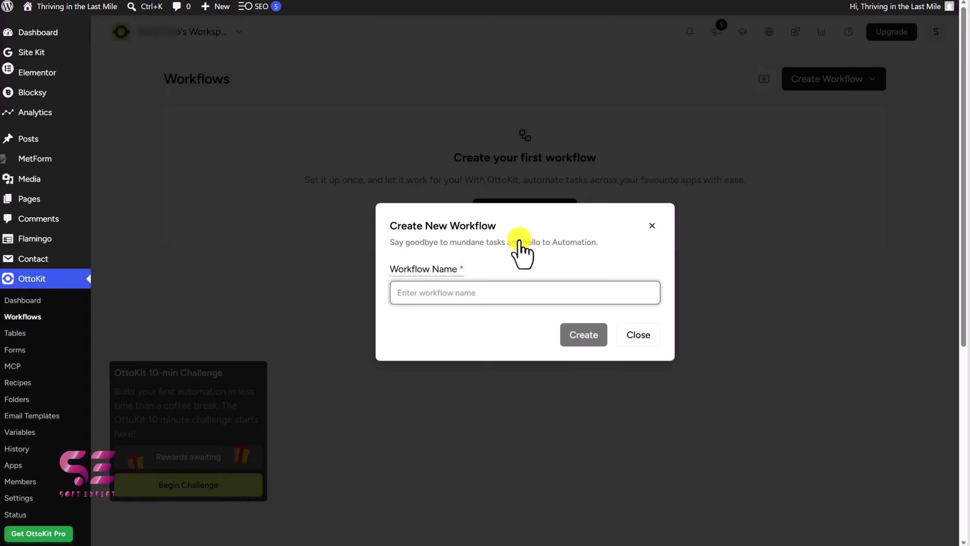
text(Google Sheets)
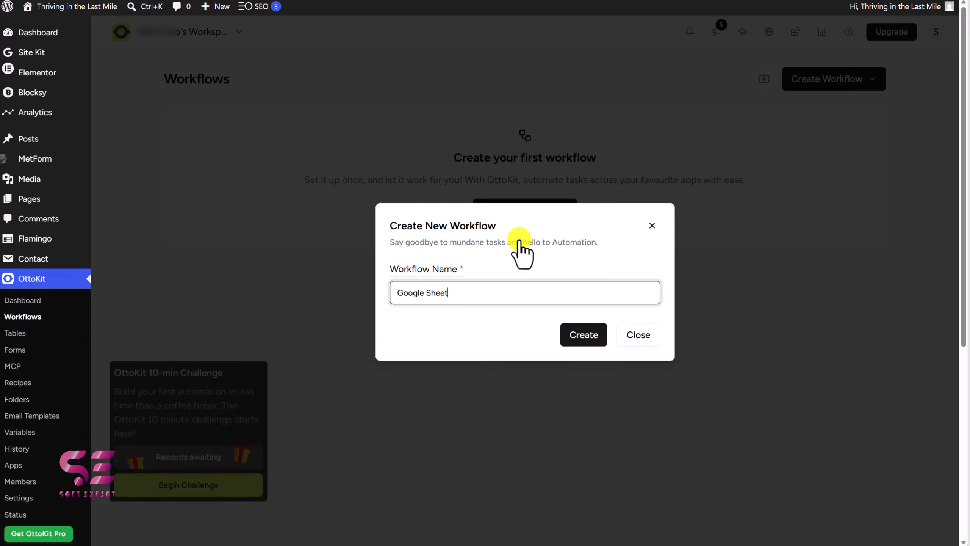
click(590, 335)
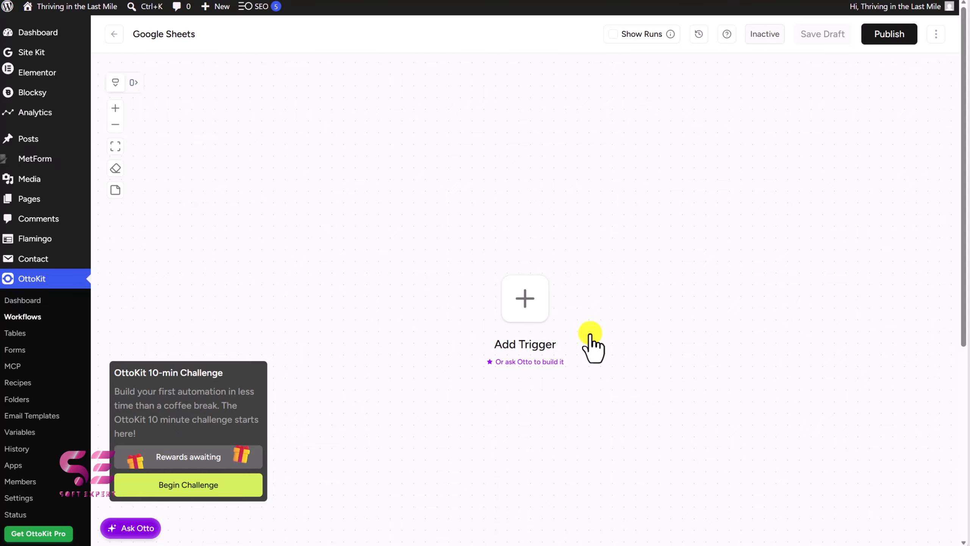
- Add a trigger to the workflow and choose Elementor Pro as its app
click(523, 297)
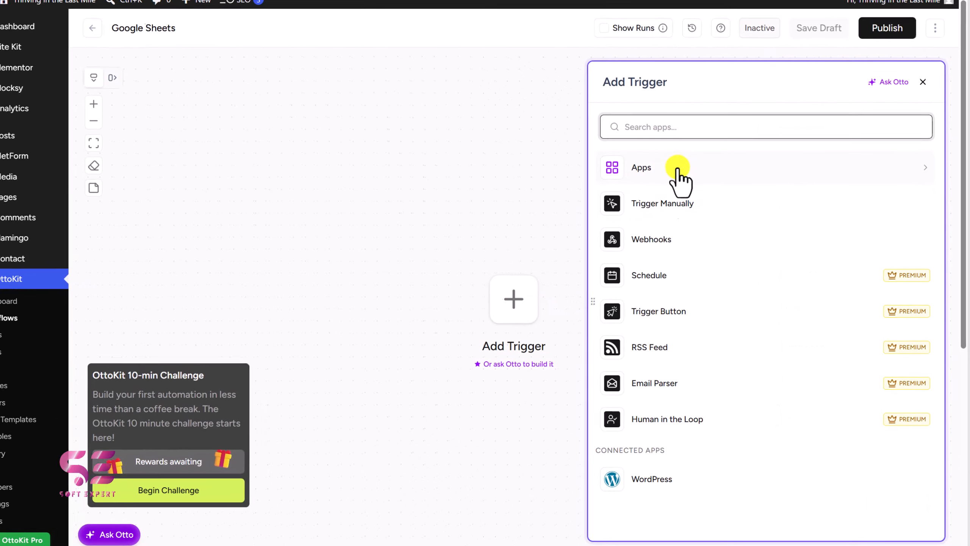
click(679, 131)
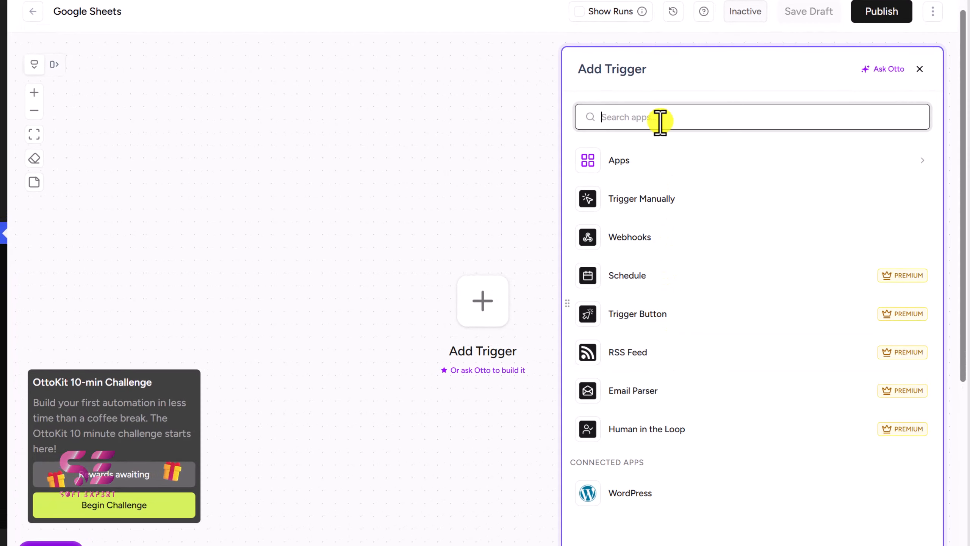
text(eleme)
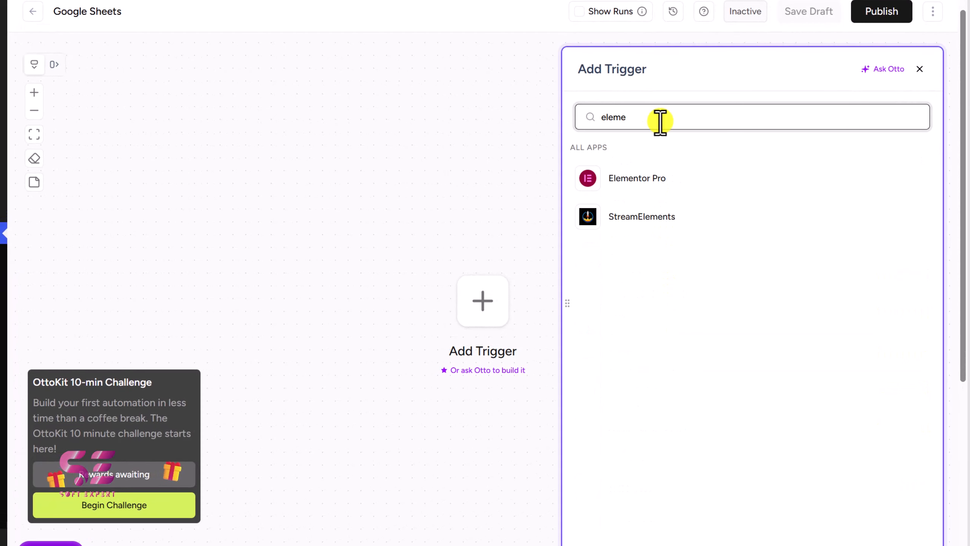
click(635, 178)
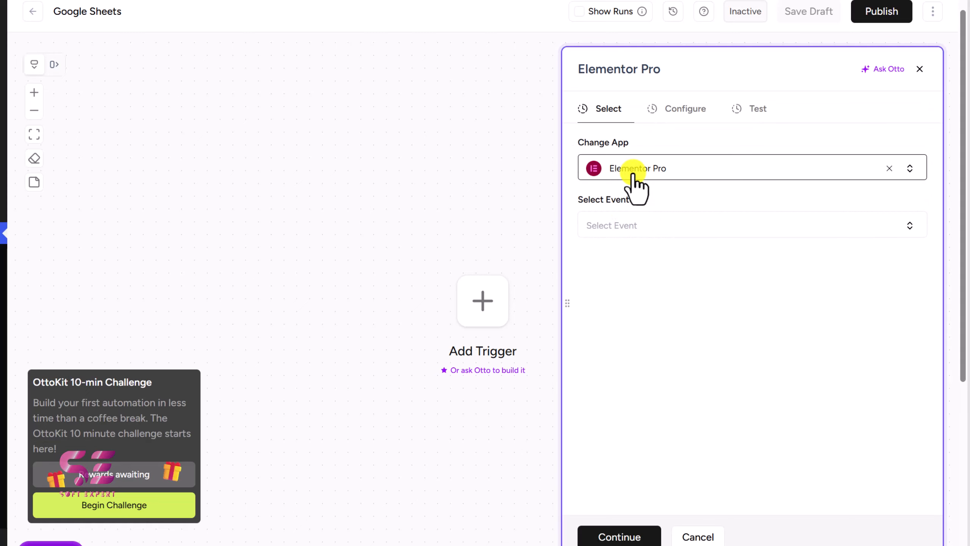
- Set the trigger event to Form Submitted, keep the WordPress site connection, and select TILM Form 1 (1aeba32) as the form
click(660, 224)
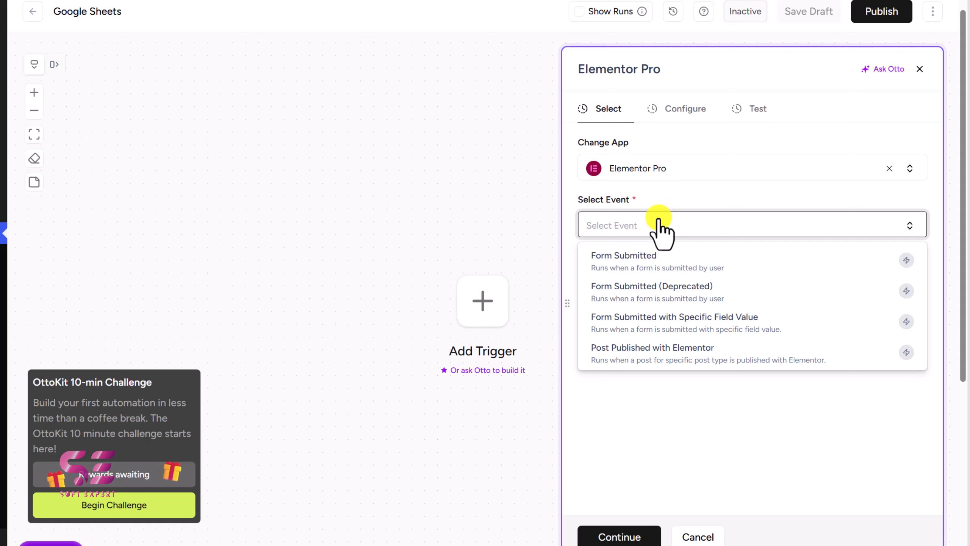
click(628, 257)
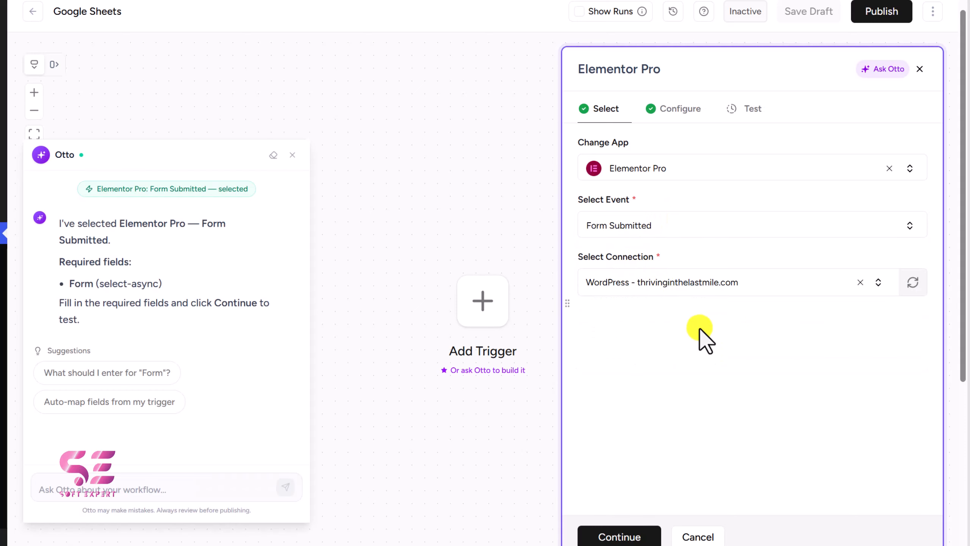
click(664, 281)
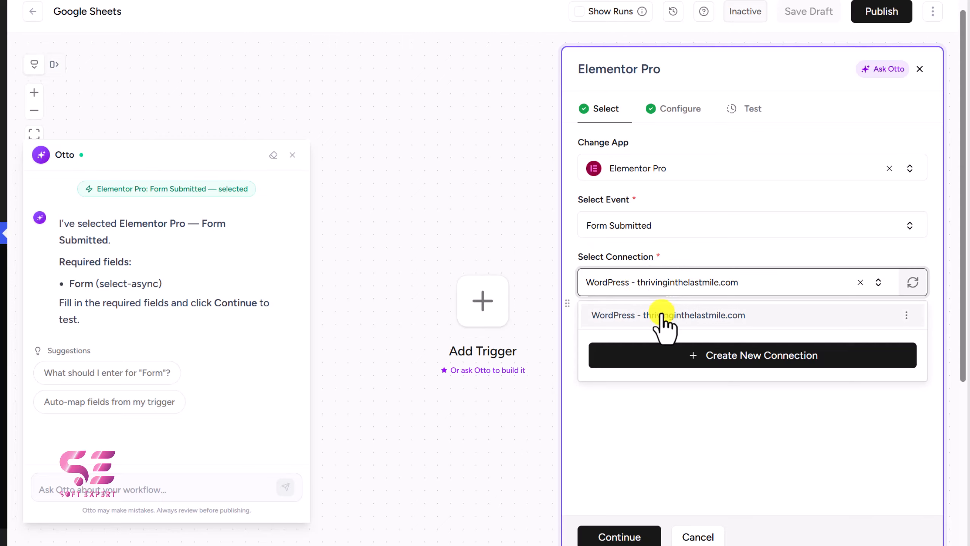
click(701, 258)
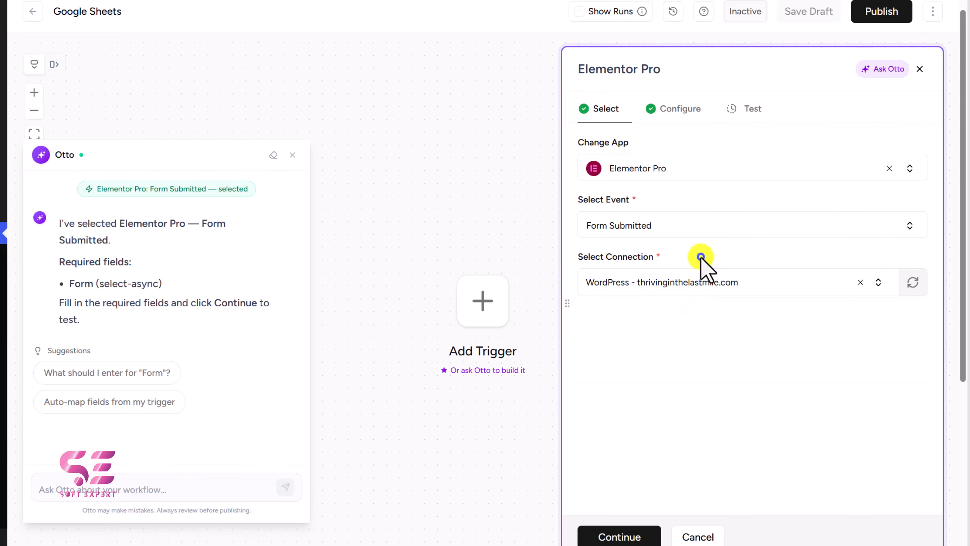
click(620, 536)
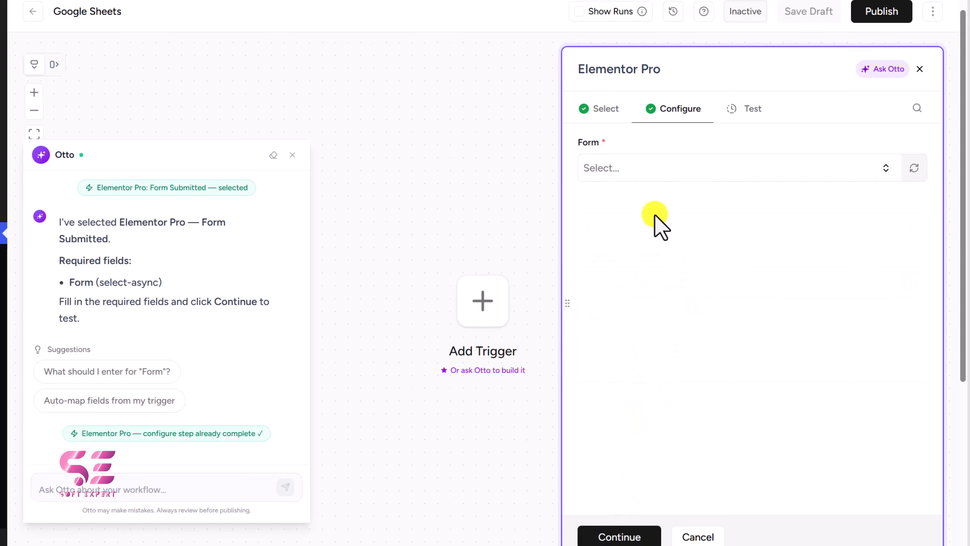
click(663, 169)
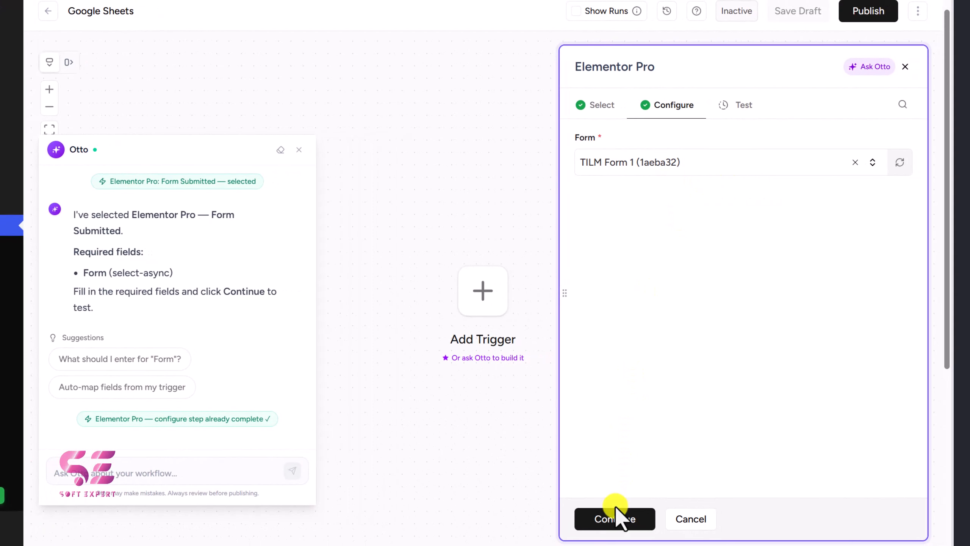
click(616, 512)
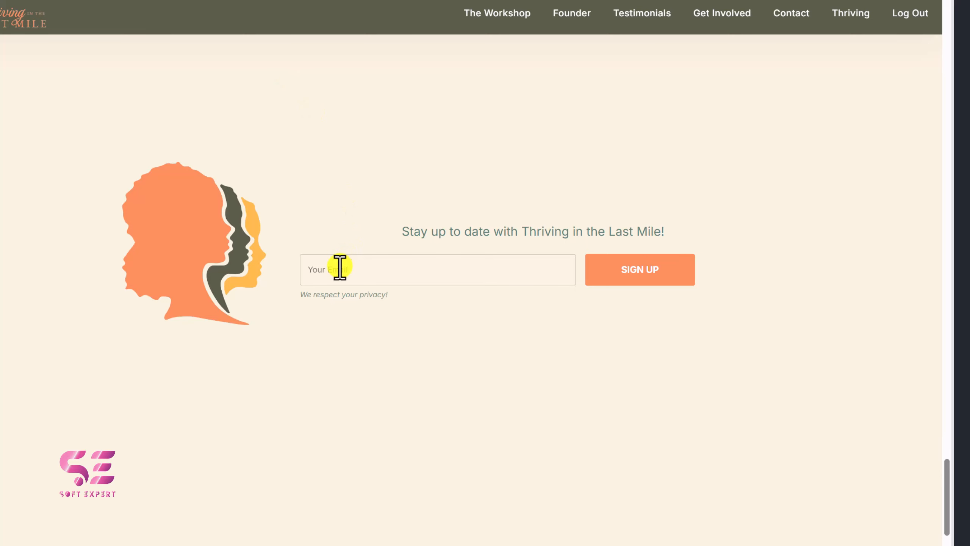
- Submit a test email address through the website's sign-up form, then return to OttoKit and save the Elementor Pro trigger
click(339, 268)
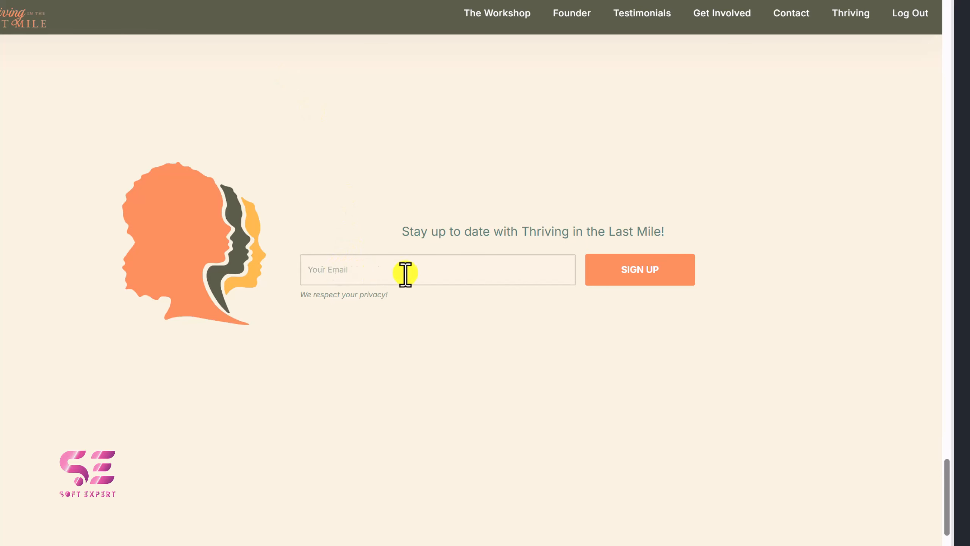
key(ctrl+v)
click(631, 270)
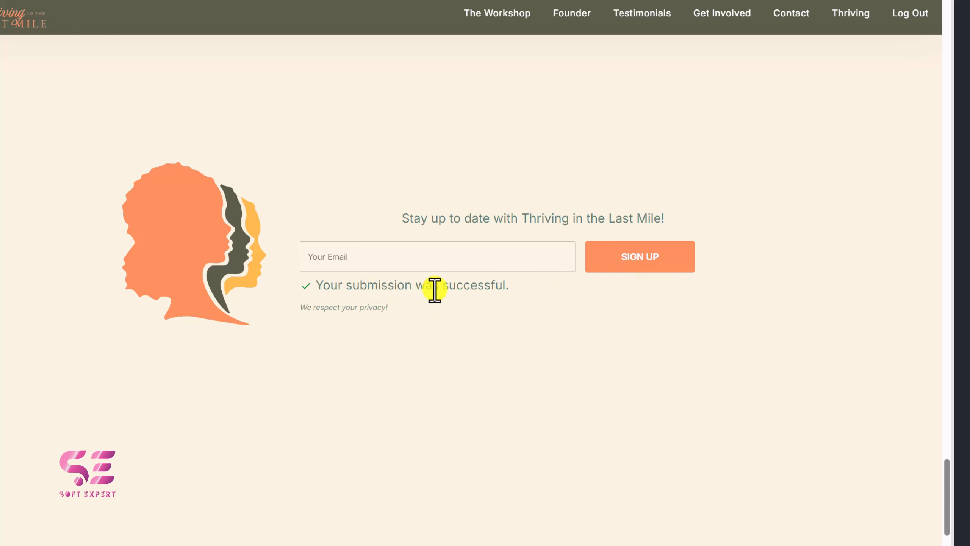
key(ctrl+Tab)
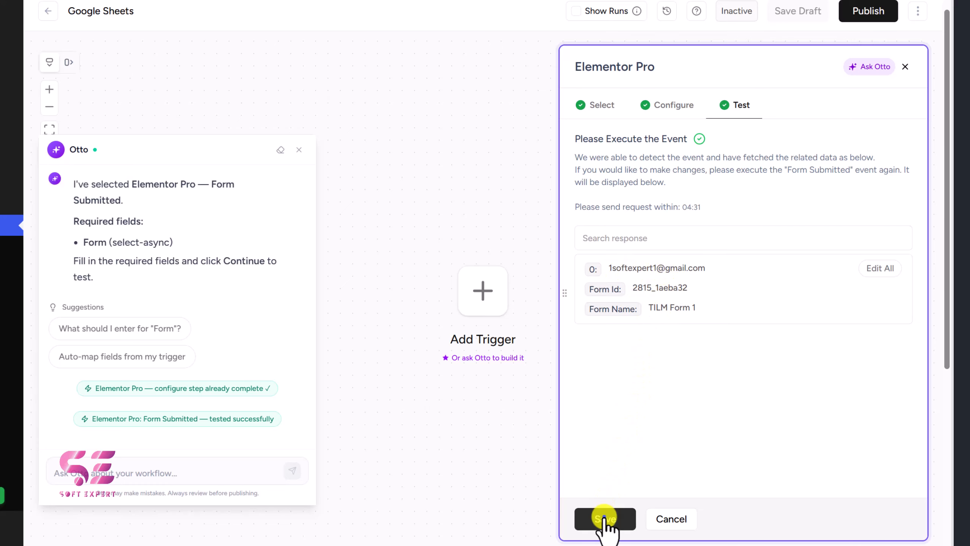
click(604, 517)
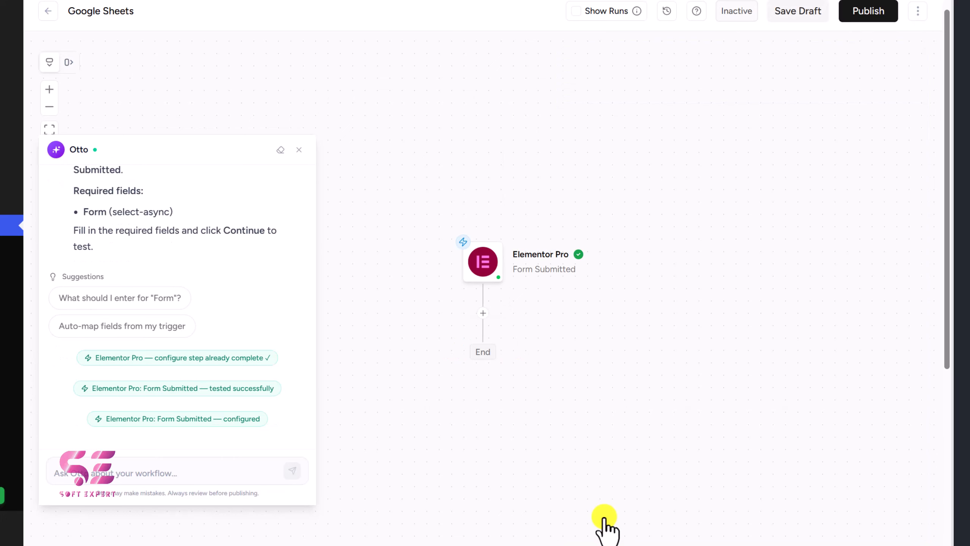
- Add a Google Sheets action after the Elementor Pro trigger with the Add New Row event
click(485, 311)
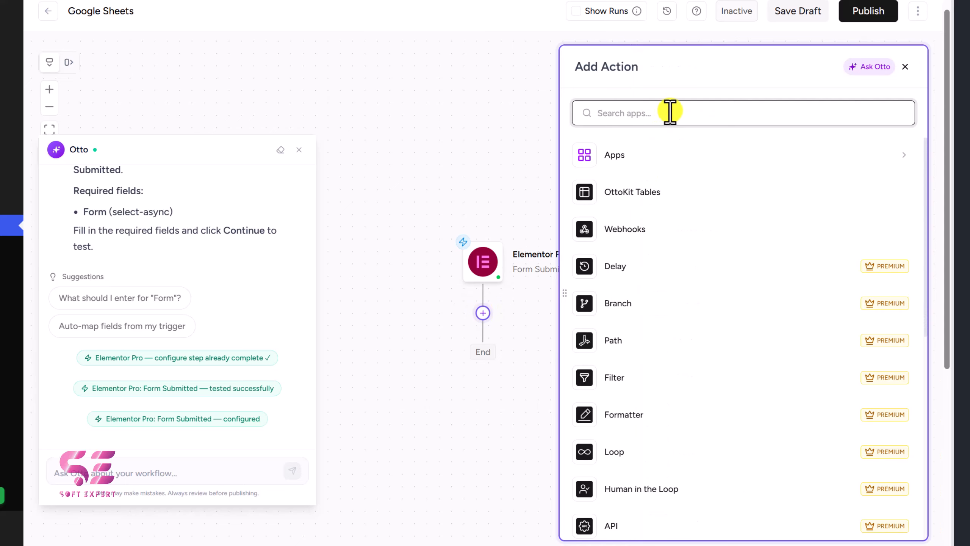
text(google s)
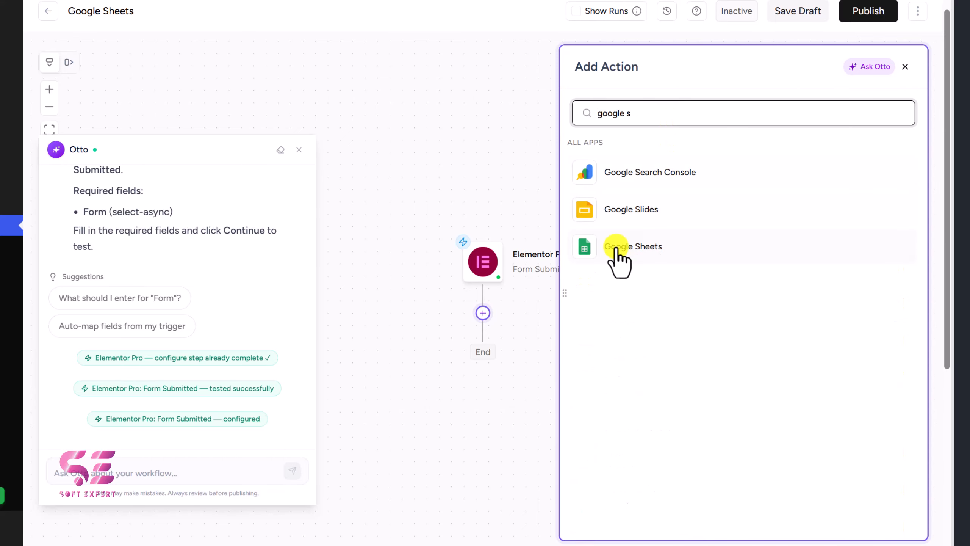
click(644, 248)
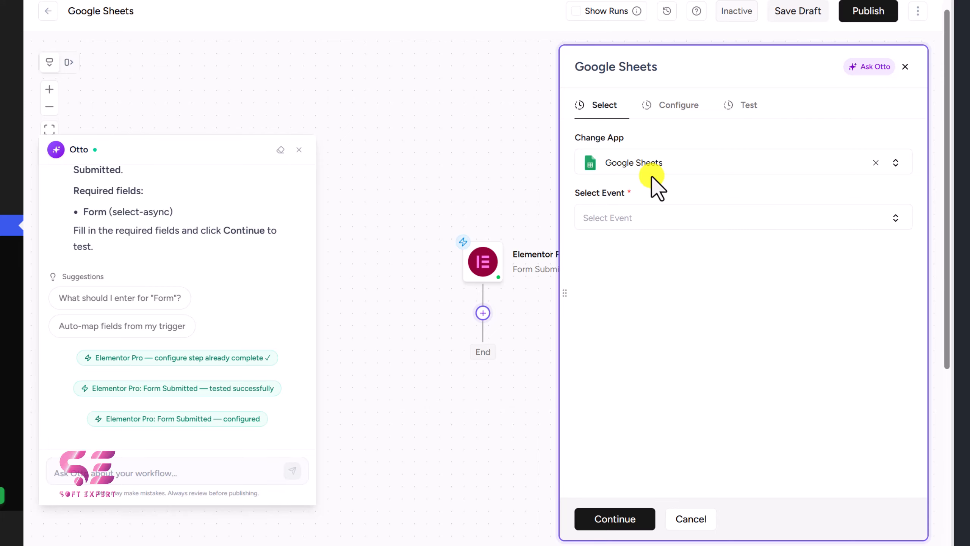
click(643, 216)
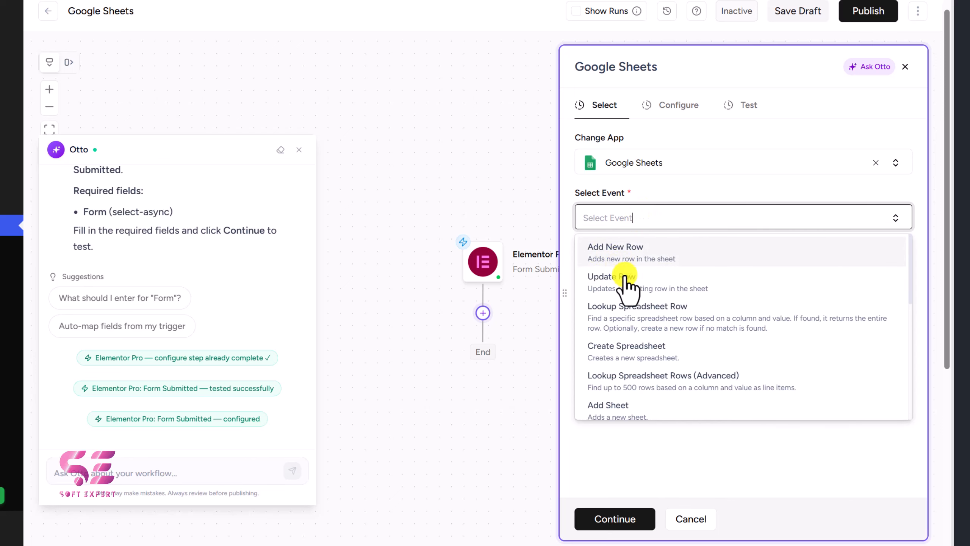
click(651, 260)
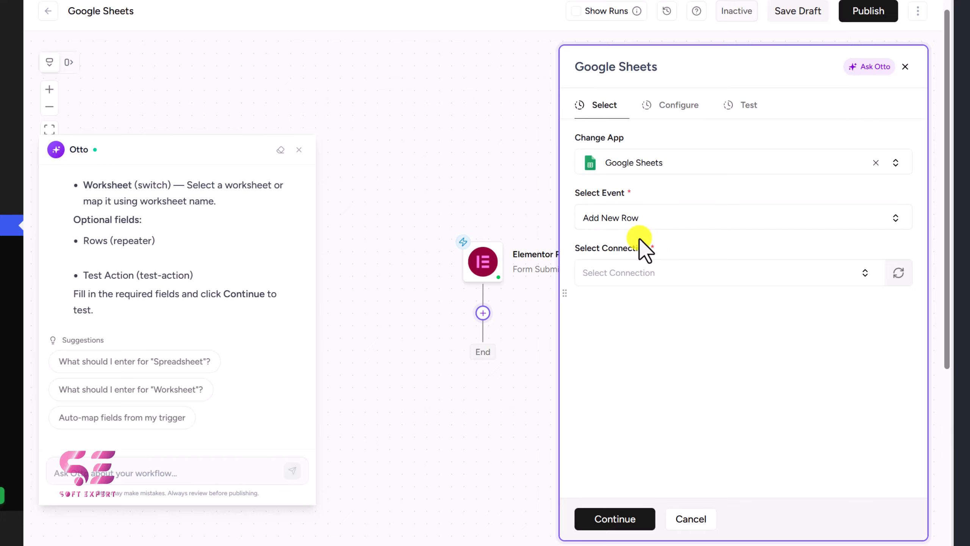
- Create a Google Sheets connection by authorizing the Google account with all SureTriggers Sheets permissions, and proceed to the action's configuration
click(661, 271)
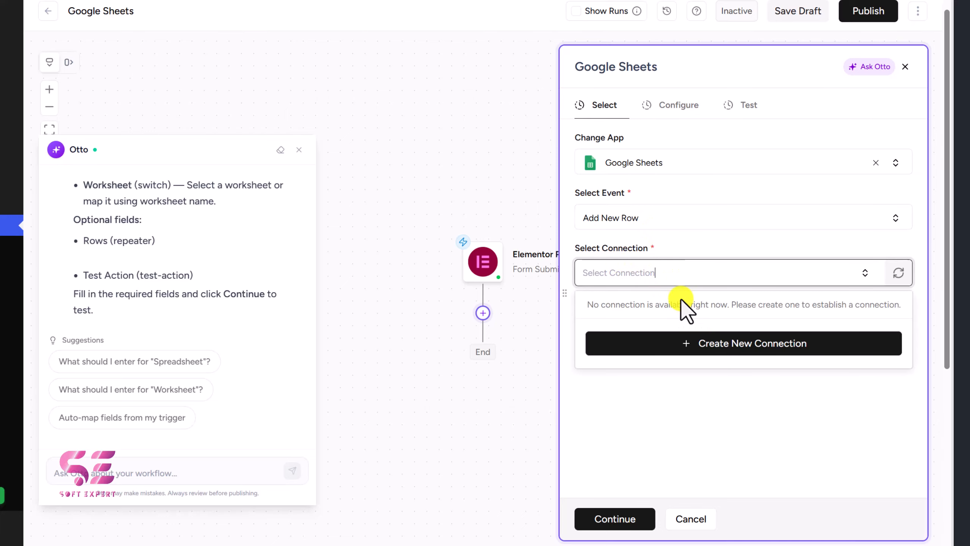
click(691, 344)
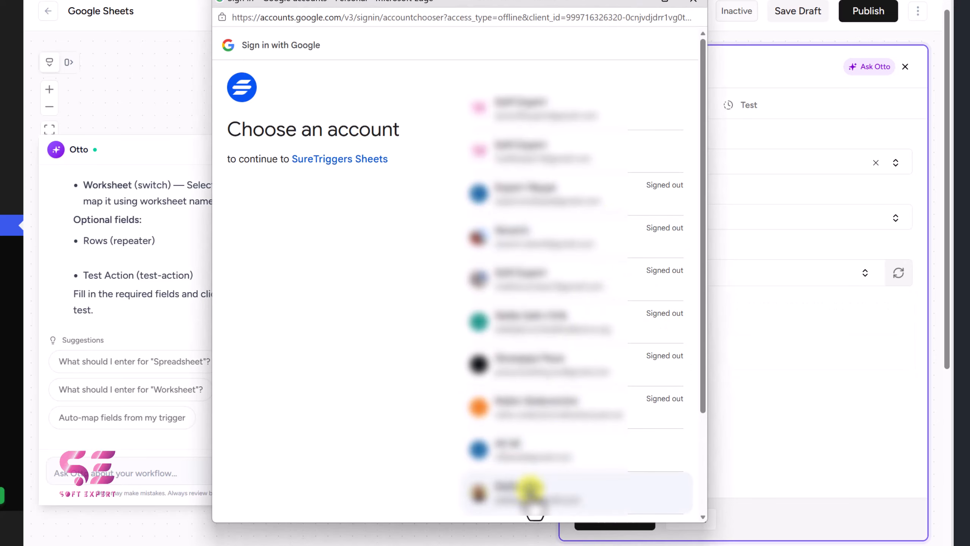
click(531, 495)
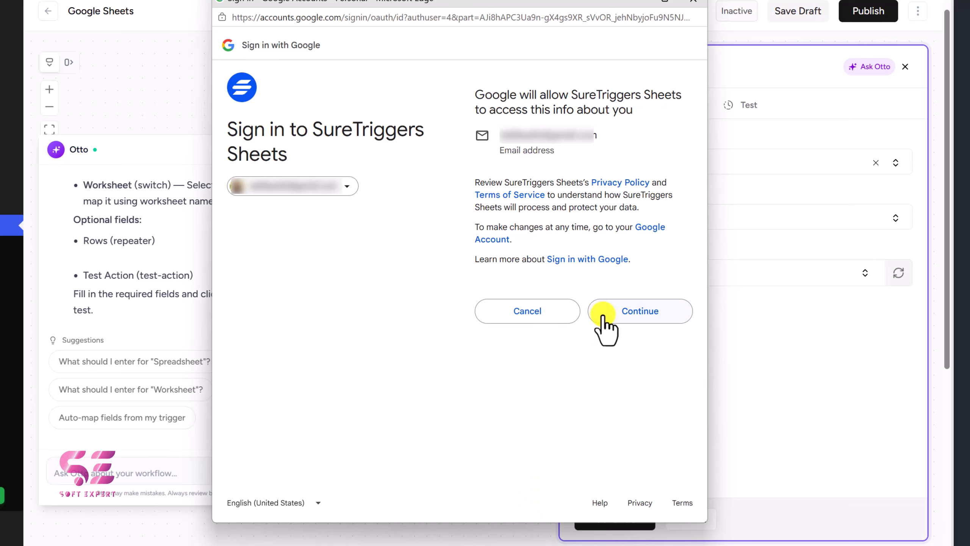
click(615, 310)
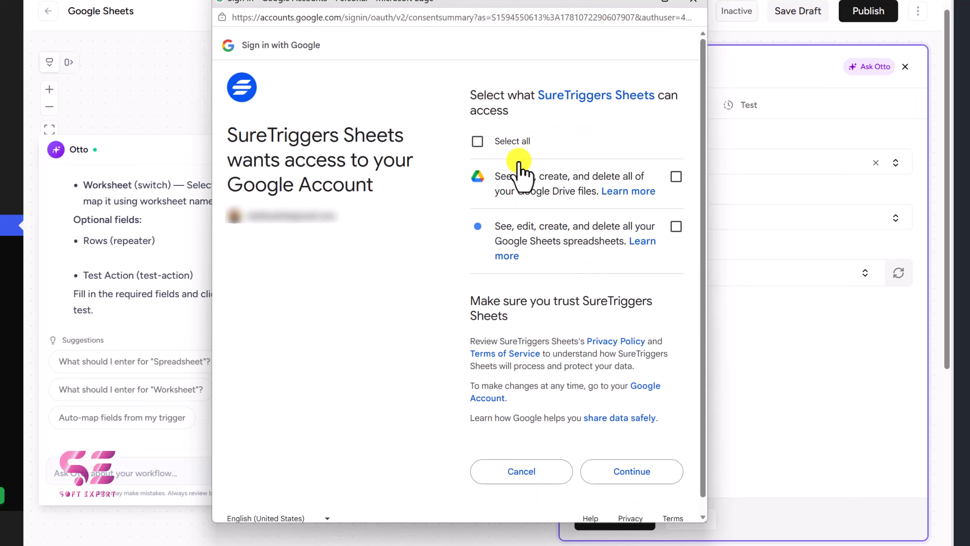
click(477, 142)
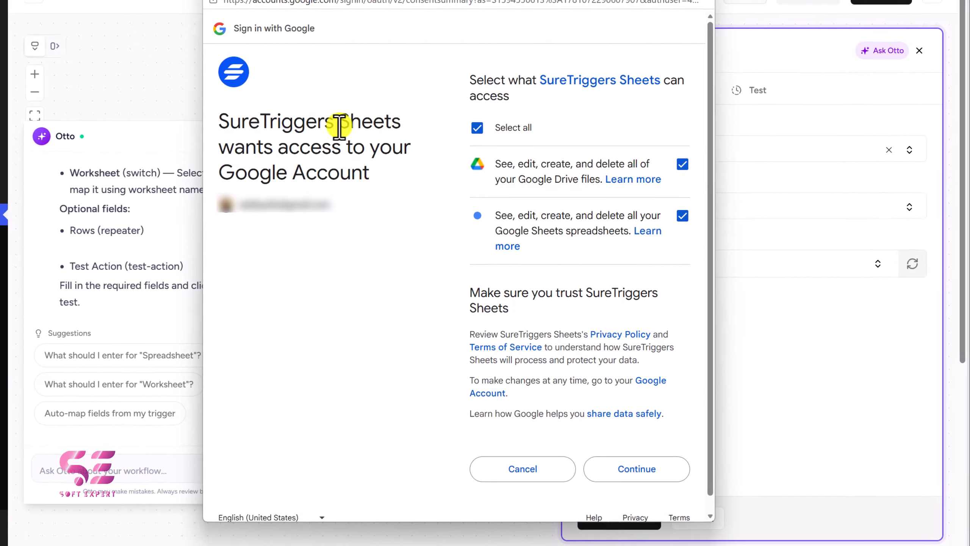
click(622, 463)
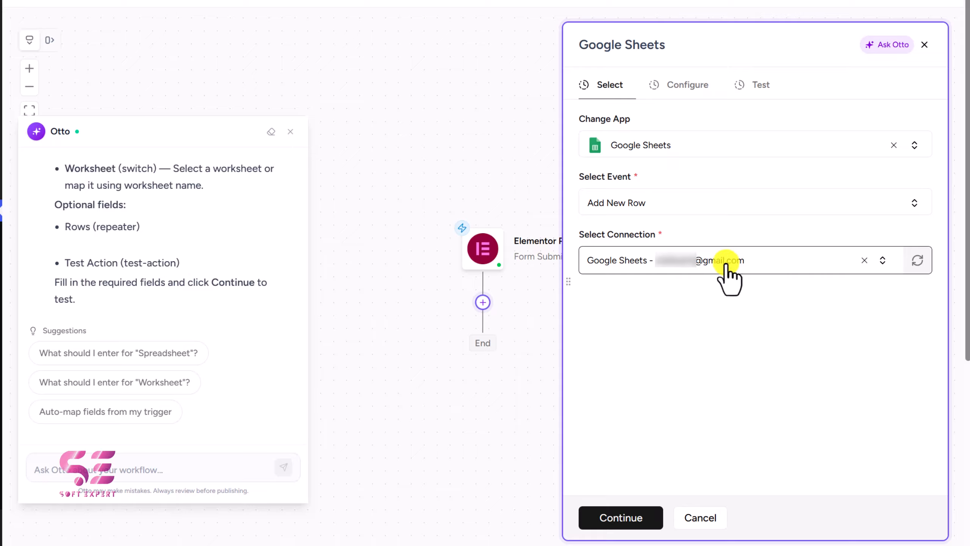
click(626, 514)
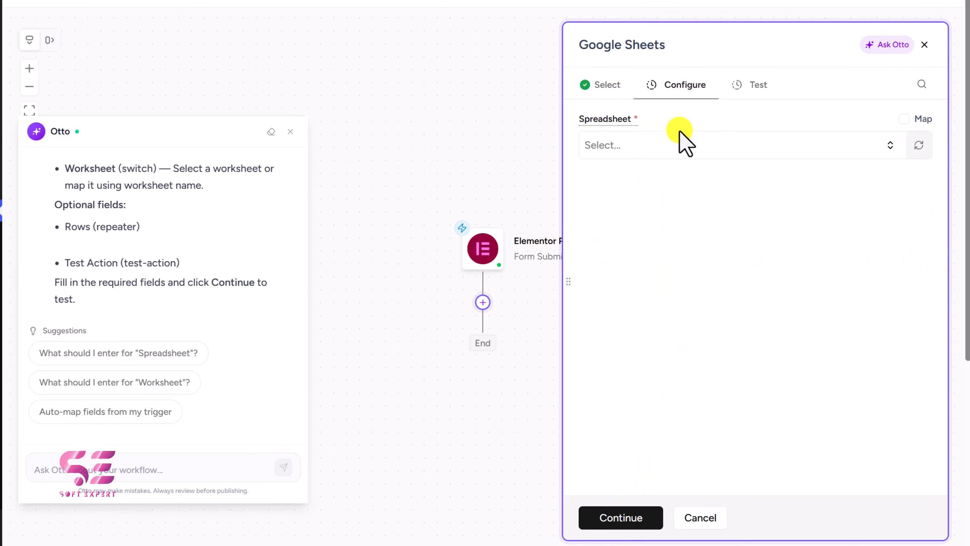
- Select the TILM Emails spreadsheet and its Sheet1 worksheet for the new rows
click(711, 144)
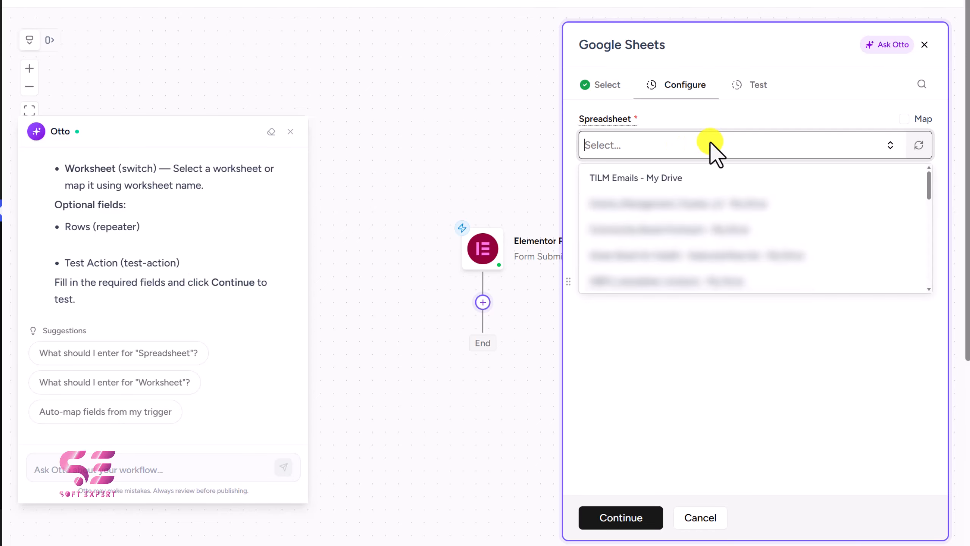
click(638, 180)
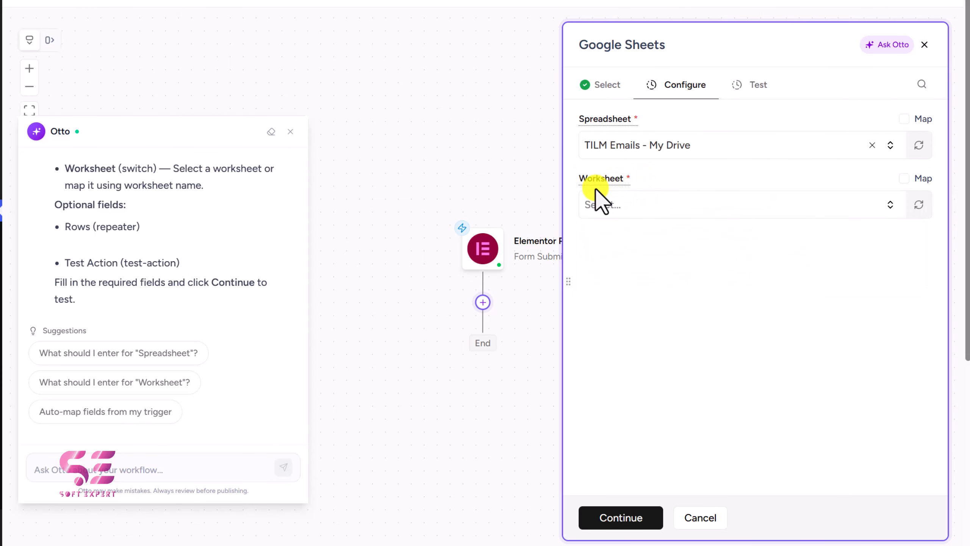
click(702, 205)
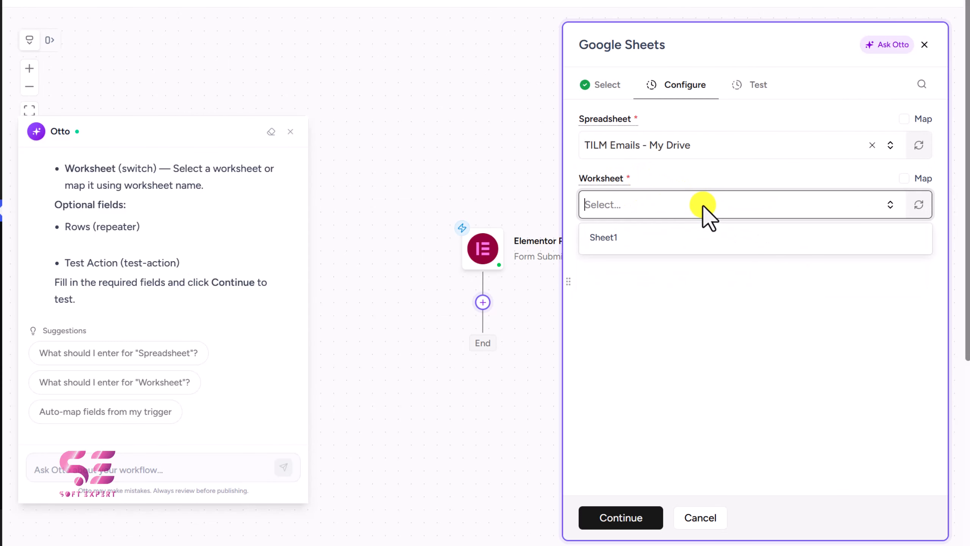
click(605, 237)
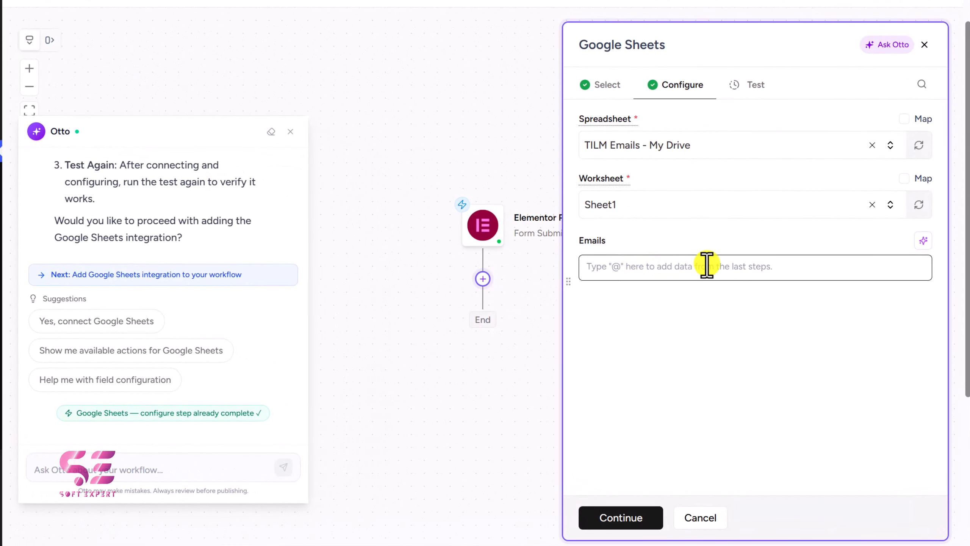
- Map the Emails column to the submitted email value from the Elementor Pro trigger data
click(743, 264)
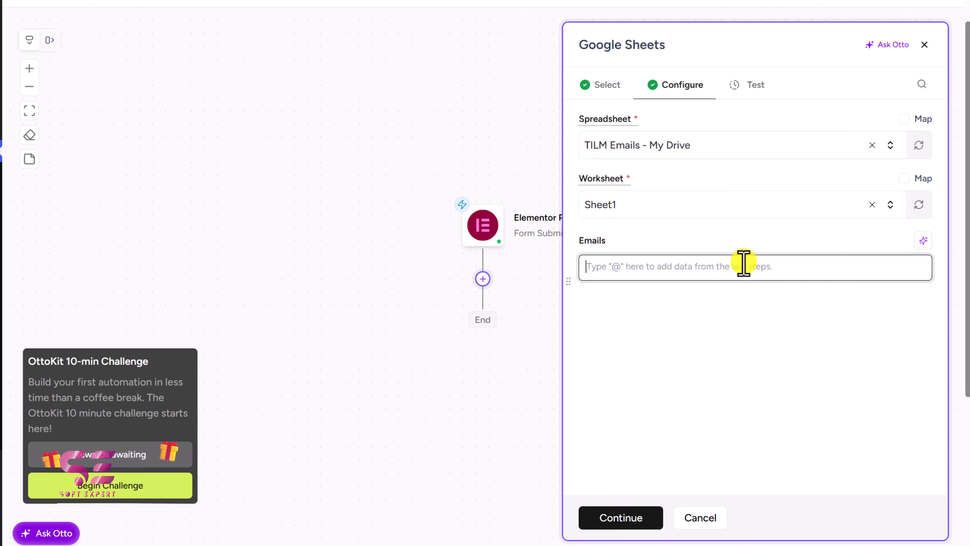
text(@)
click(345, 116)
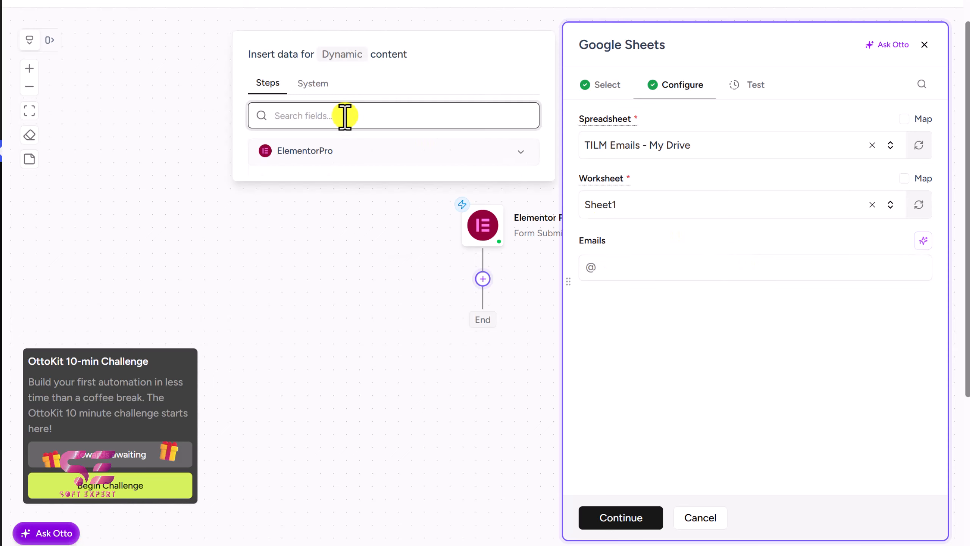
text(em)
key(BackSpace)
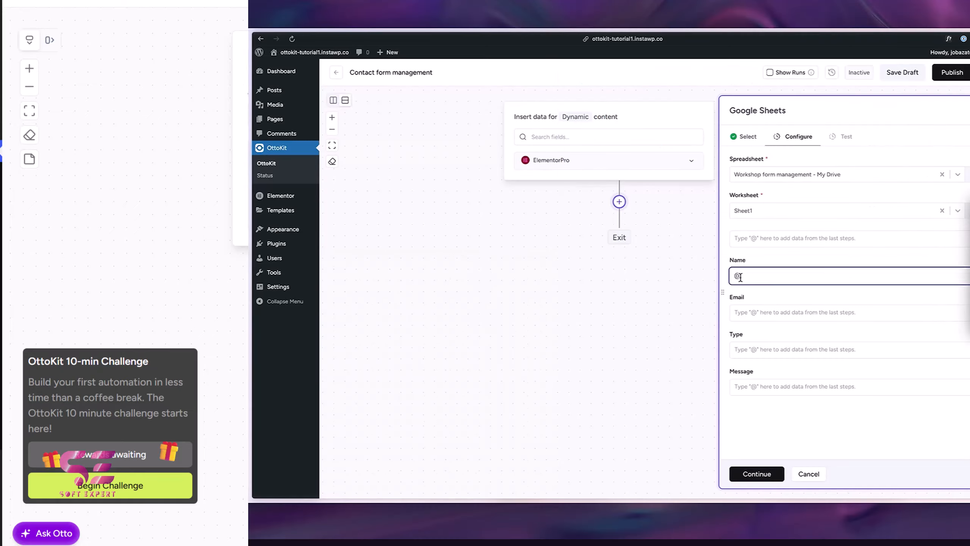
click(572, 168)
click(557, 179)
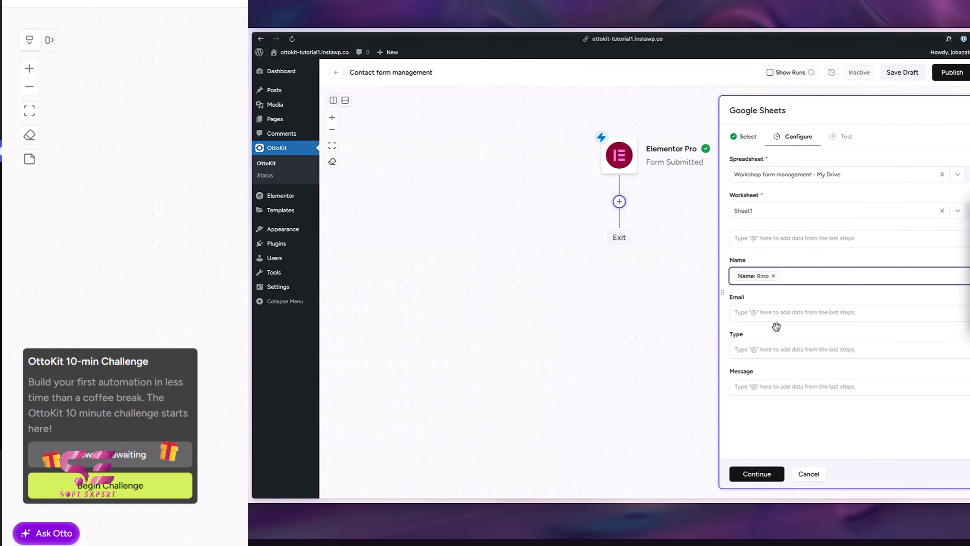
click(774, 312)
text(@)
click(554, 160)
click(558, 190)
click(773, 350)
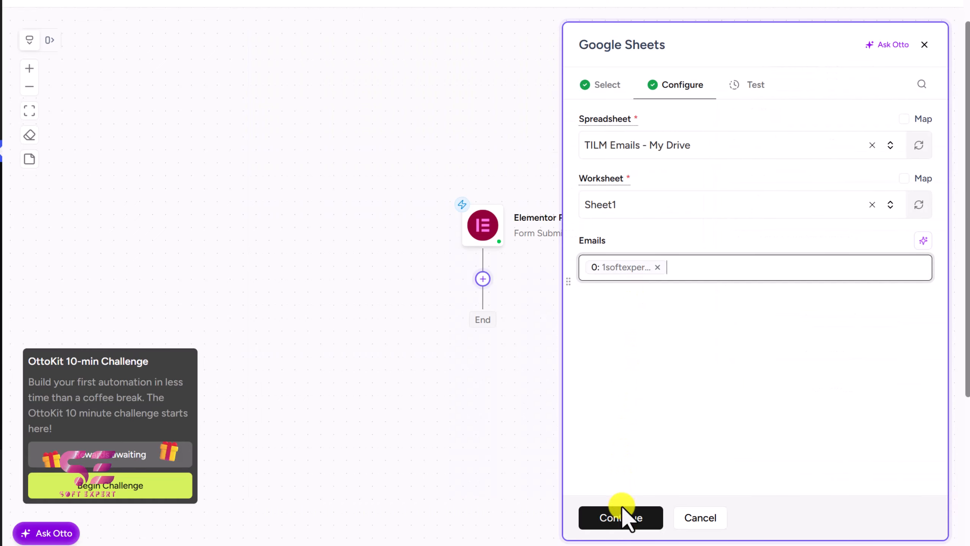
- Run a test of the Add New Row action and widen column A in the TILM Emails spreadsheet in Google Sheets
click(621, 518)
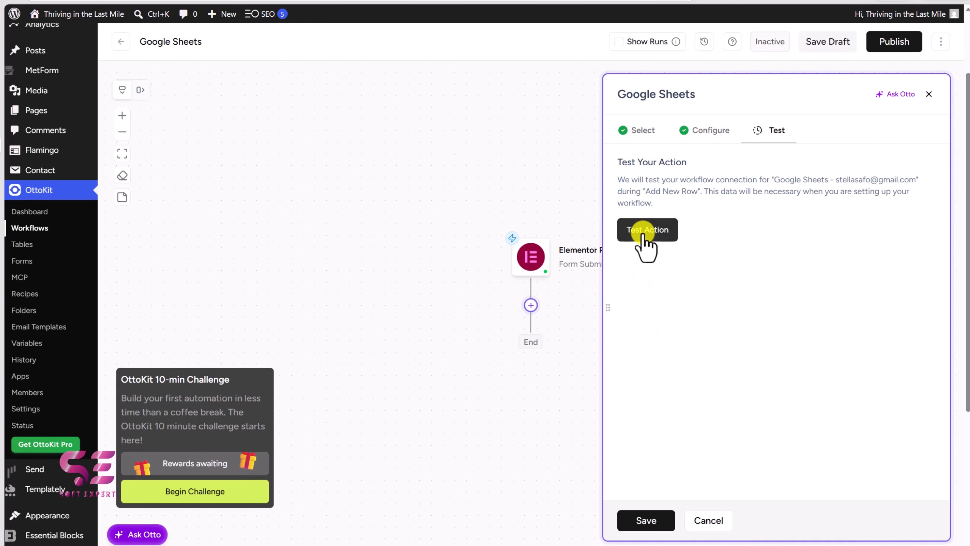
click(645, 232)
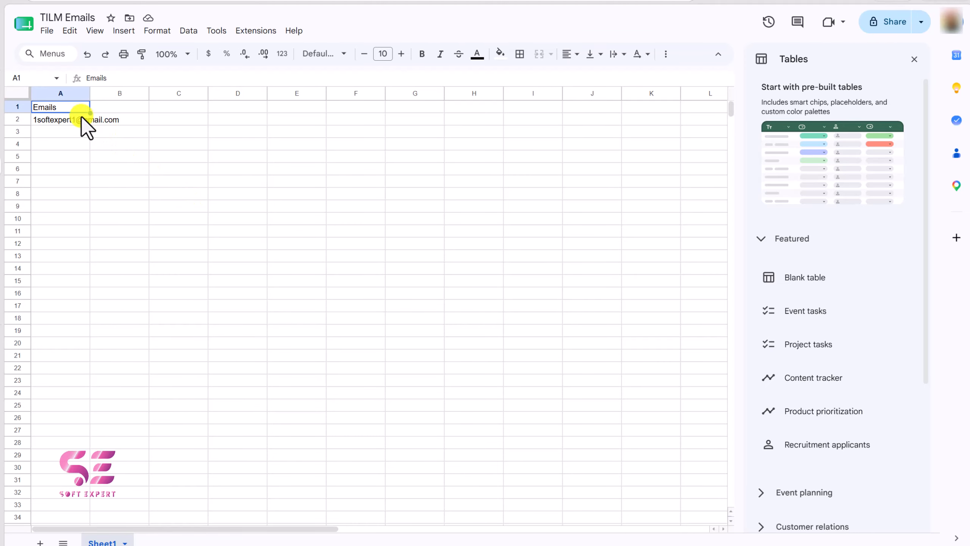
drag(90, 93, 136, 93)
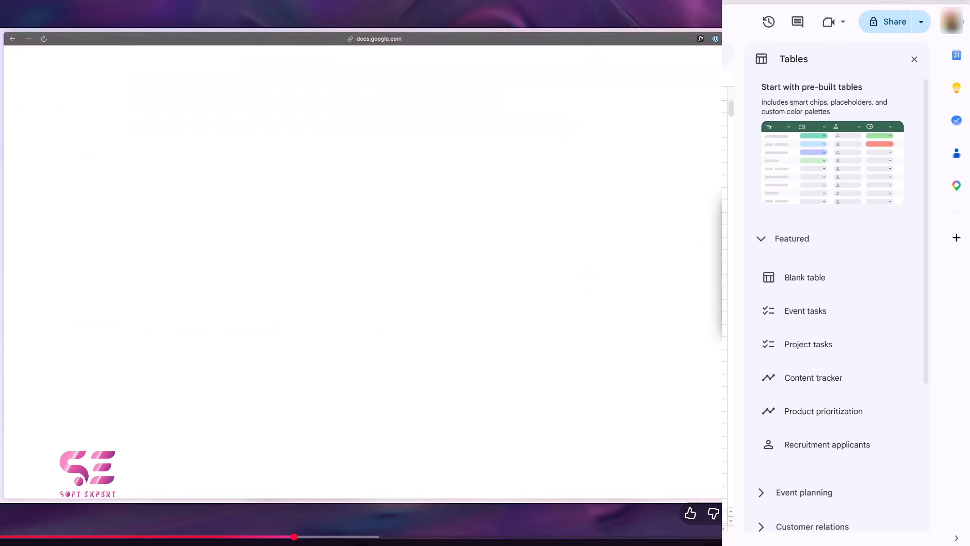
- Enter the column headers Name, Email, Type and Message in row 1 of the Workshop form management spreadsheet
text(e)
key(Tab)
text(Email)
key(Tab)
text(Type)
key(Tab)
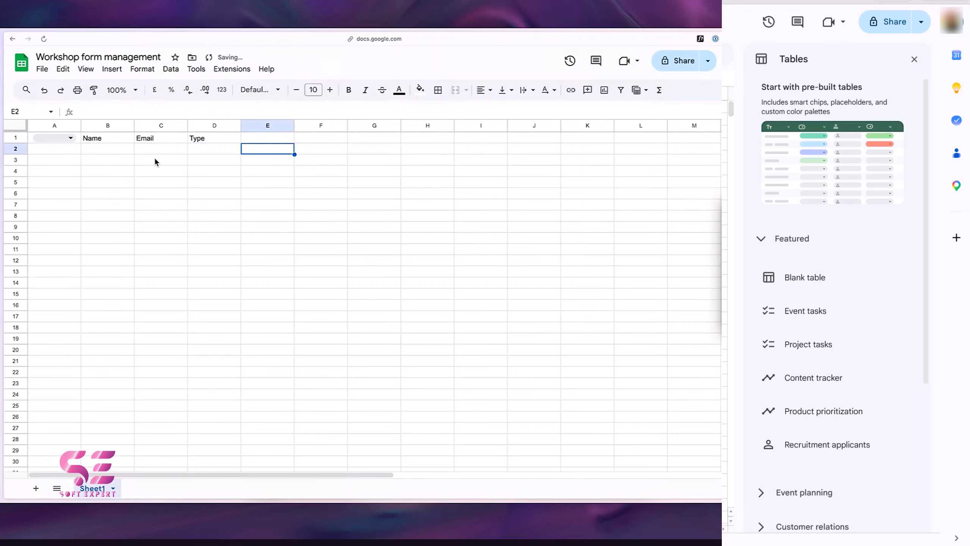
text(Message)
key(Return)
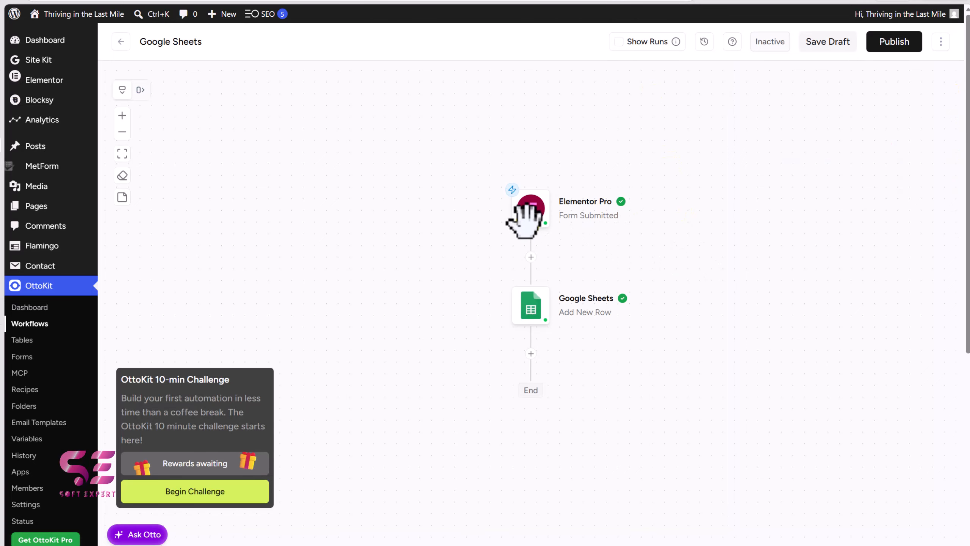
- Return to the OttoKit workflows list and activate the Google Sheets workflow
mouse_move(557, 210)
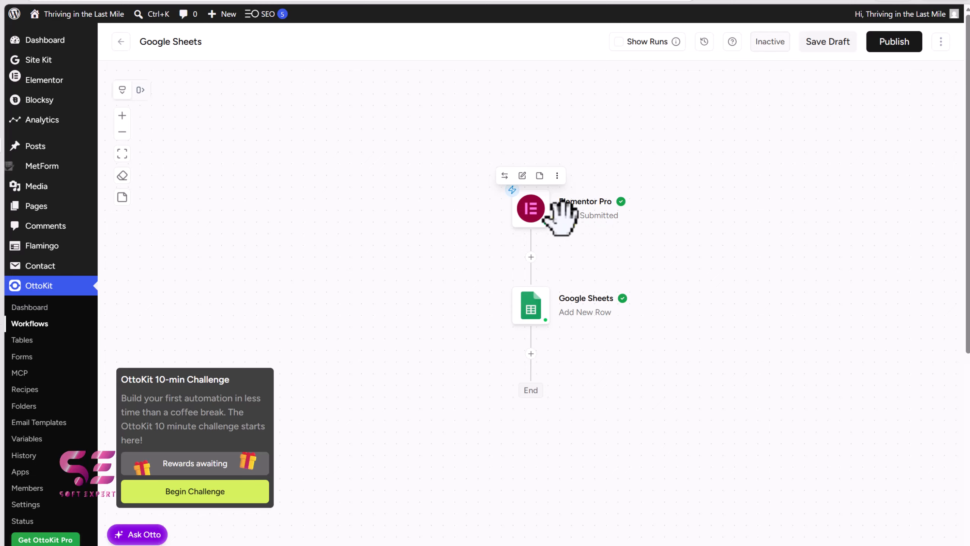
mouse_move(622, 299)
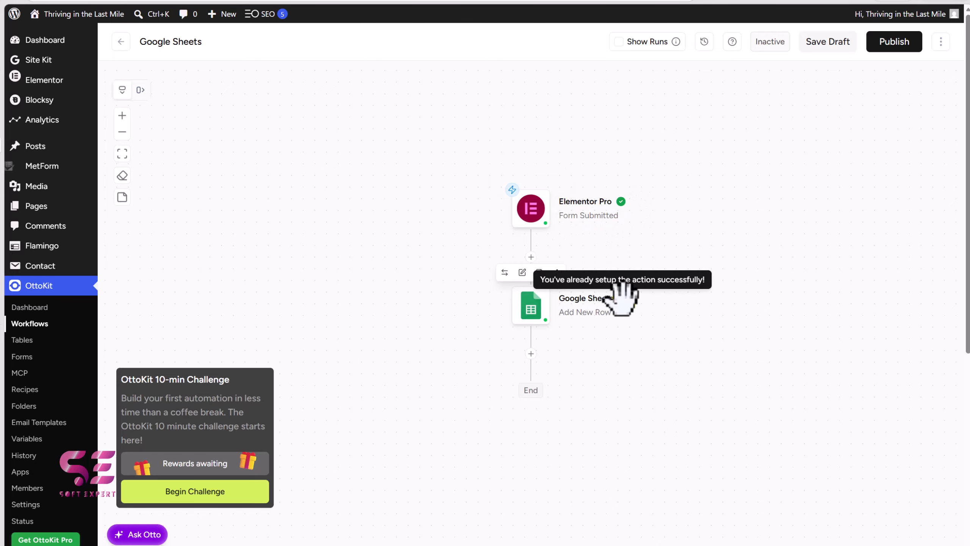
click(60, 321)
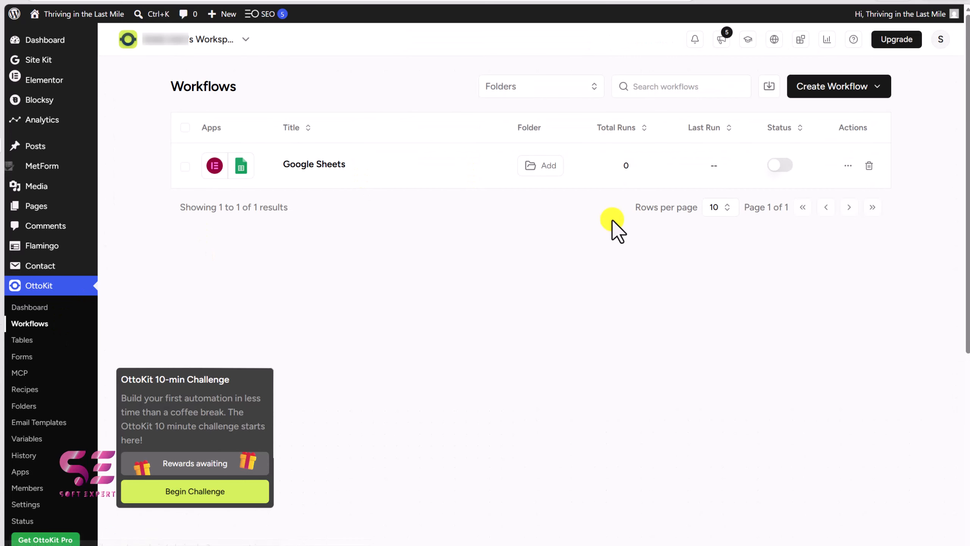
click(779, 165)
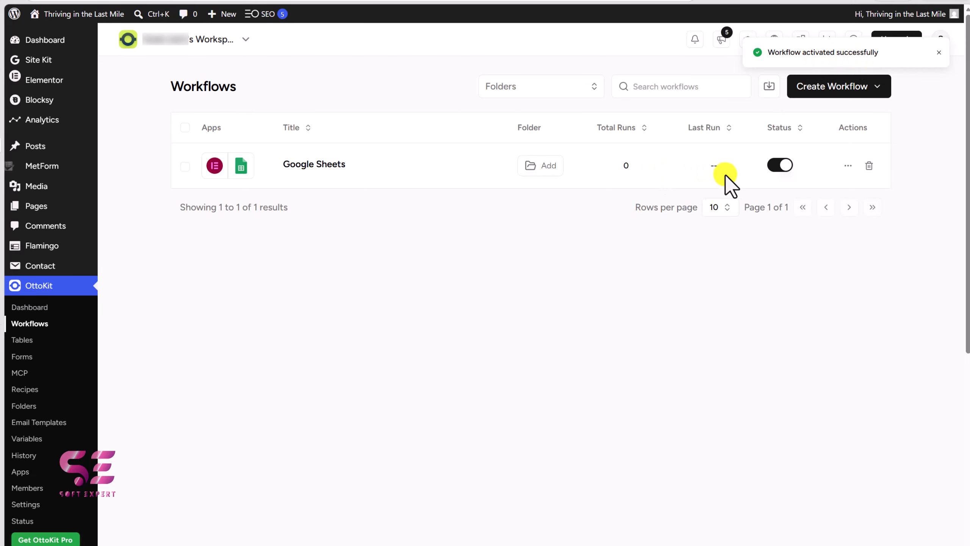
- Switch to the website's sign-up section, enter a second test email address in the form and submit it
key(ctrl+Tab)
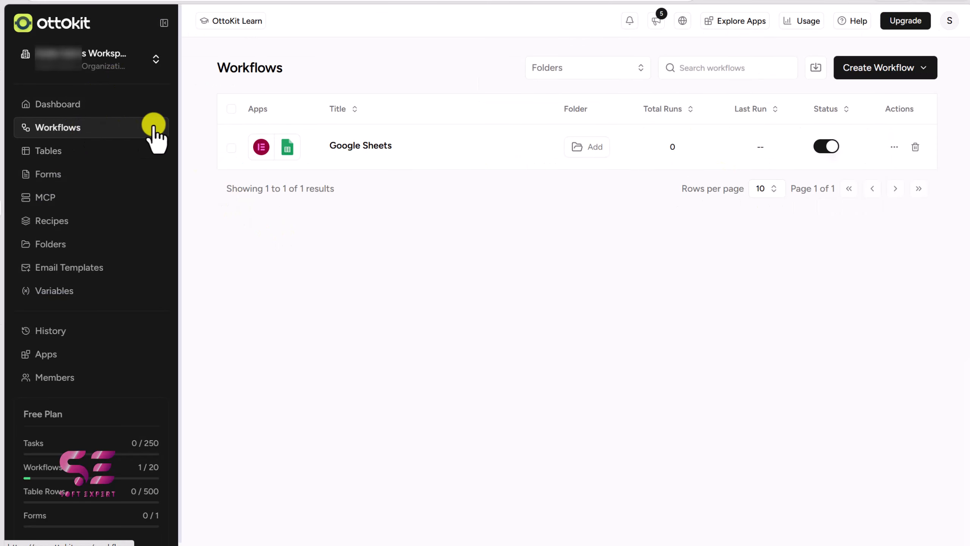
click(2, 167)
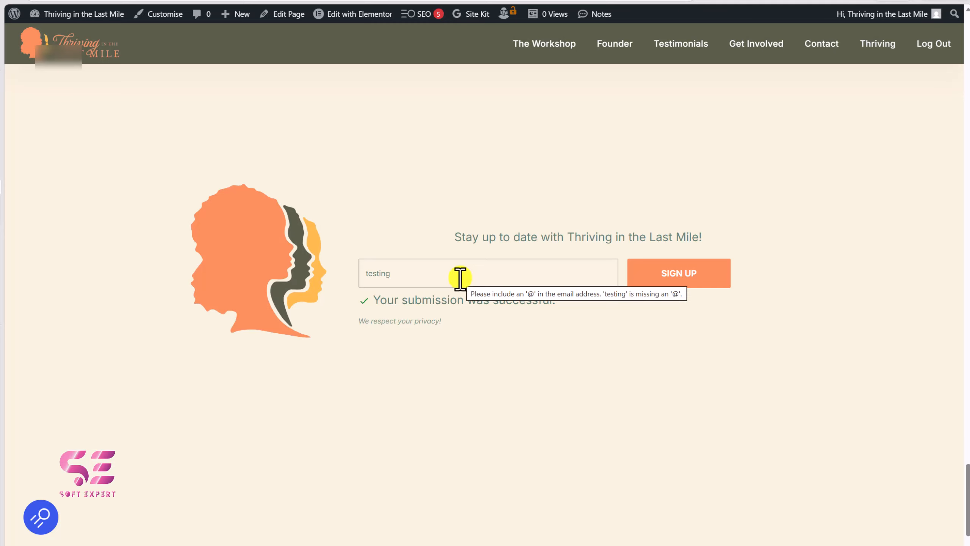
text(2@email.com)
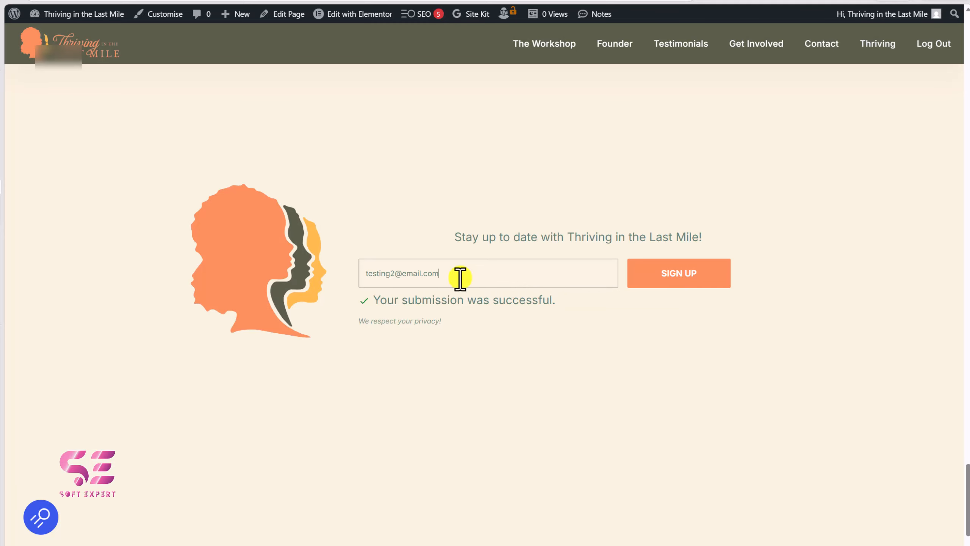
click(688, 282)
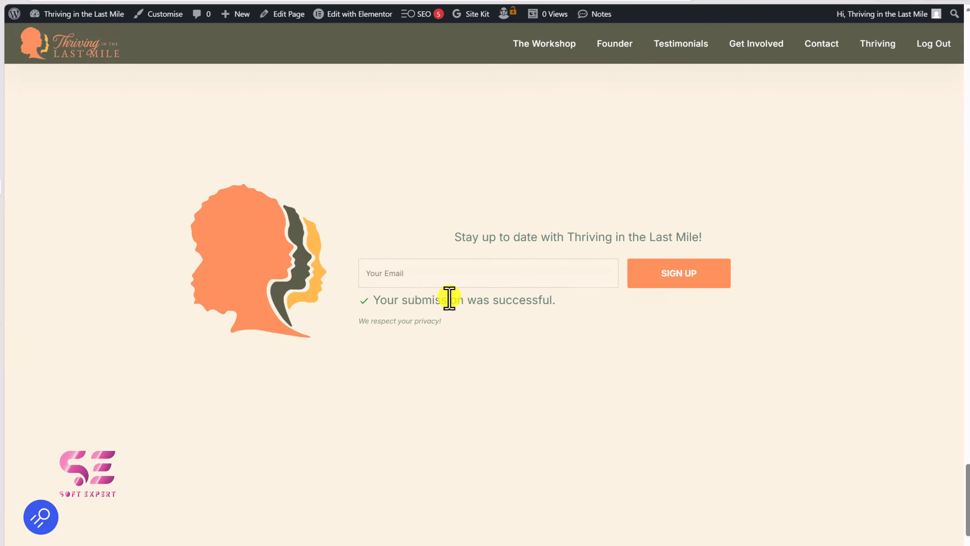
- Examine the features included in OttoKit's lifetime Business Plus, Business and Pro plans on its pricing page
click(1, 175)
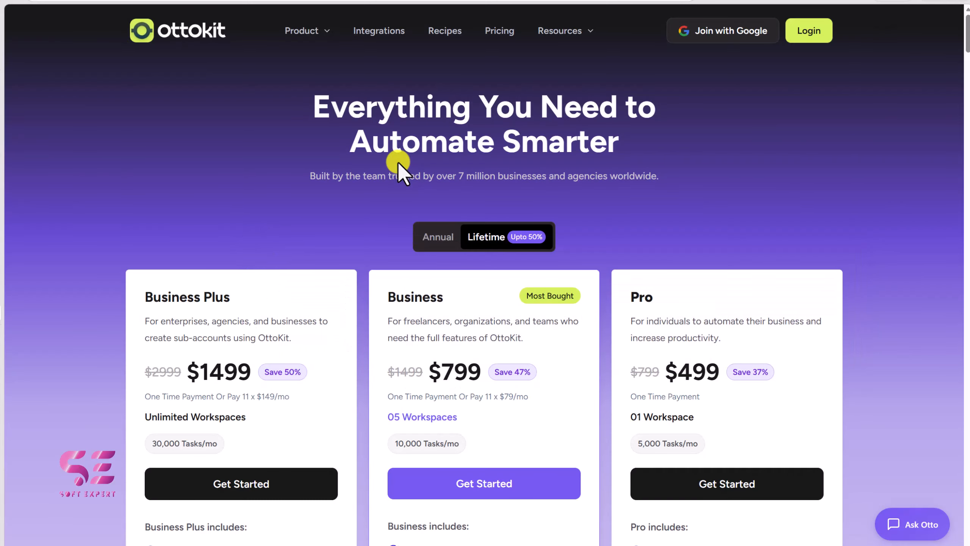
scroll(617, 242, down, 6)
scroll(617, 247, down, 1)
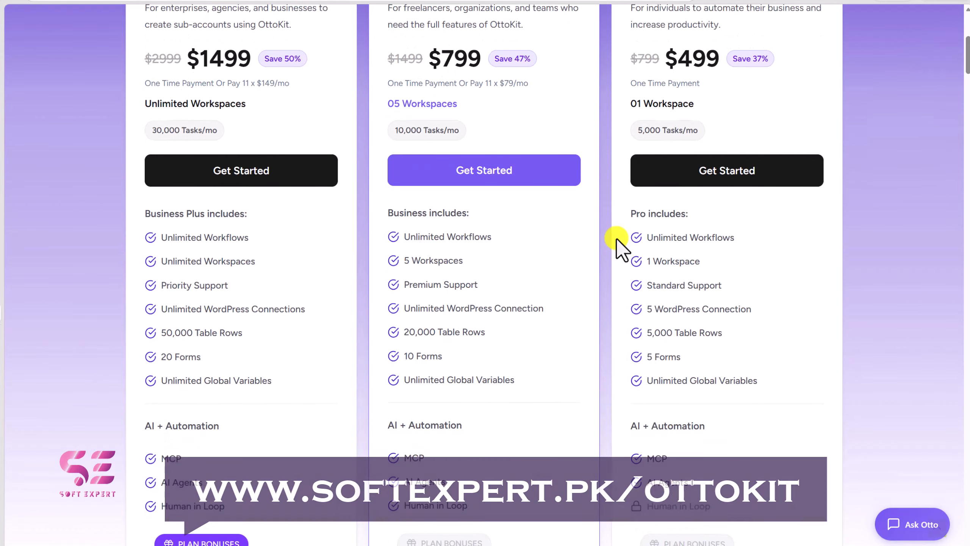
scroll(652, 311, down, 1)
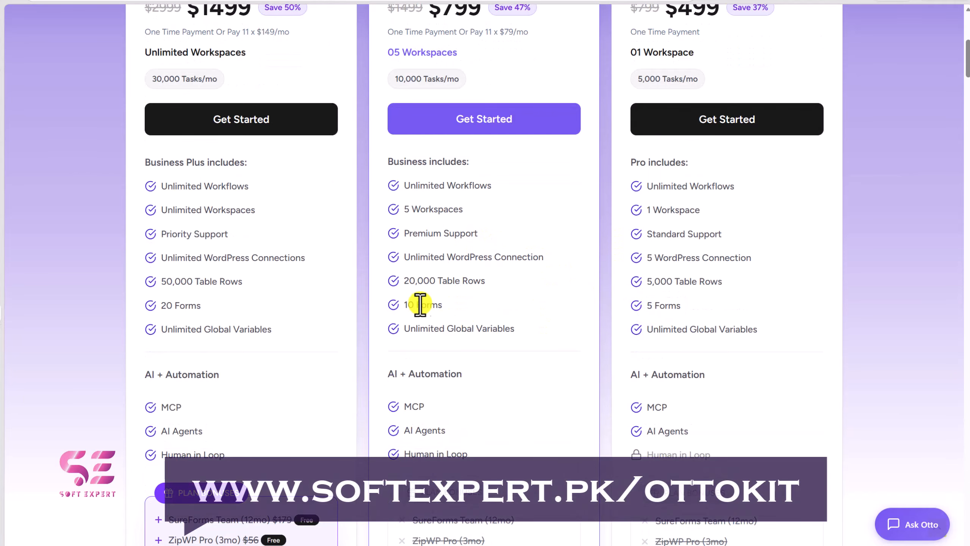
drag(405, 305, 443, 305)
click(204, 140)
scroll(196, 126, up, 8)
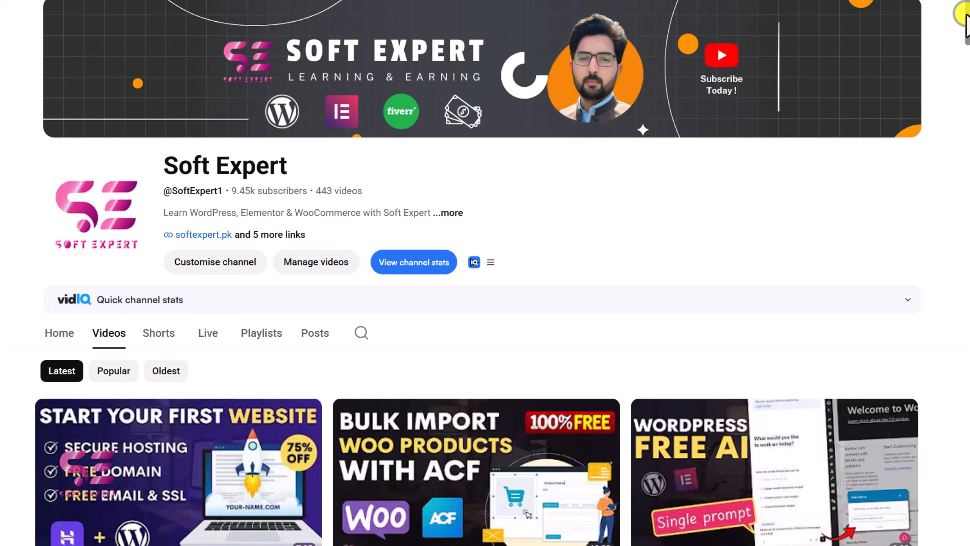
scroll(964, 15, down, 8)
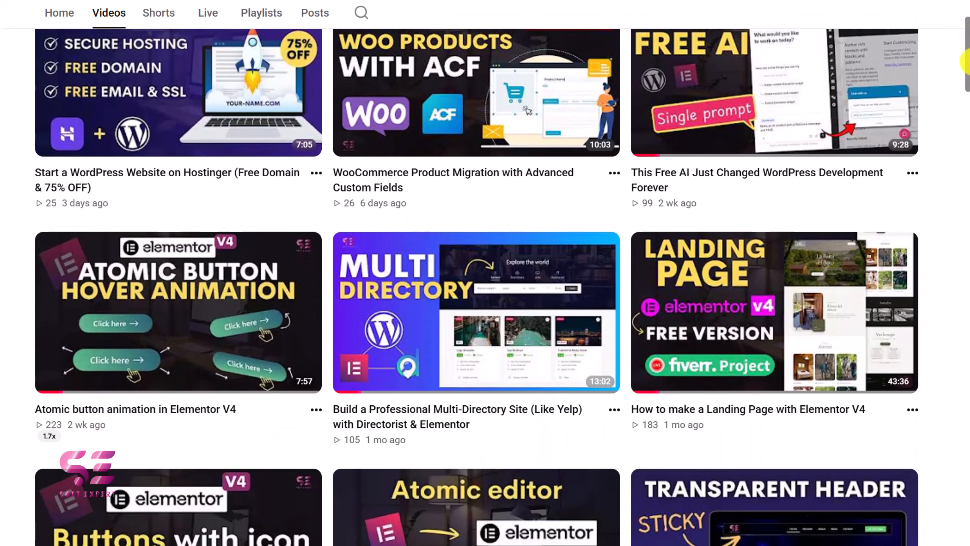
drag(968, 62, 968, 252)
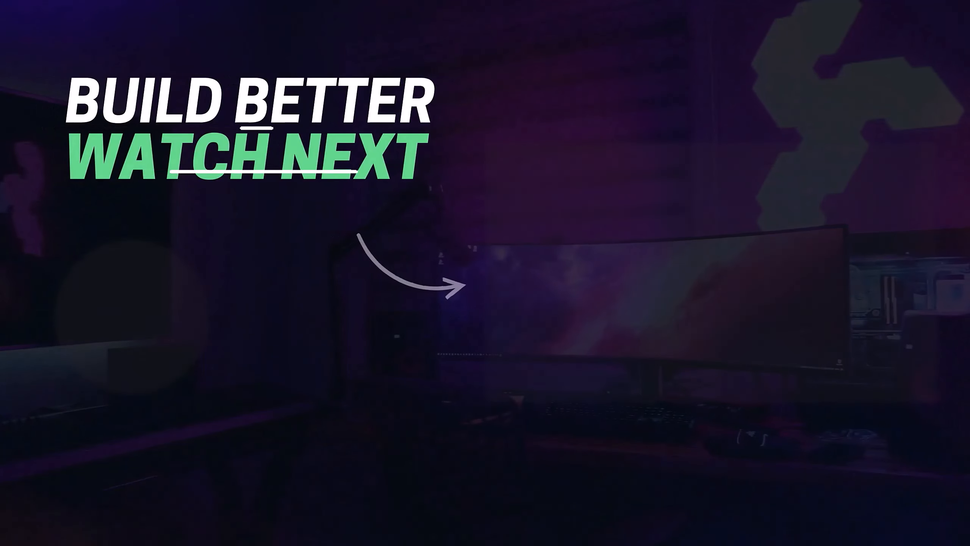